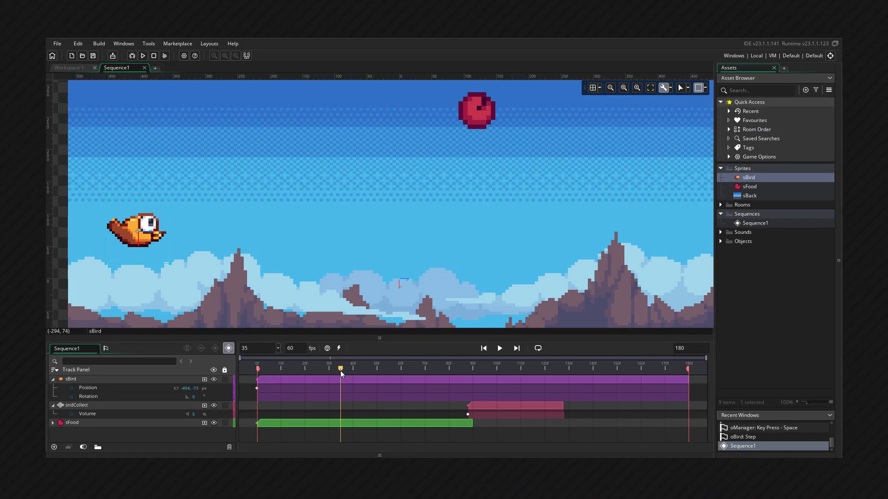
Preview the finished bird sequence and the Space key-press code that calls layer_sequence_create on the "Instances" layer
{"action": "left_click_drag", "start_coordinate": [161, 239], "coordinate": [286, 259]}
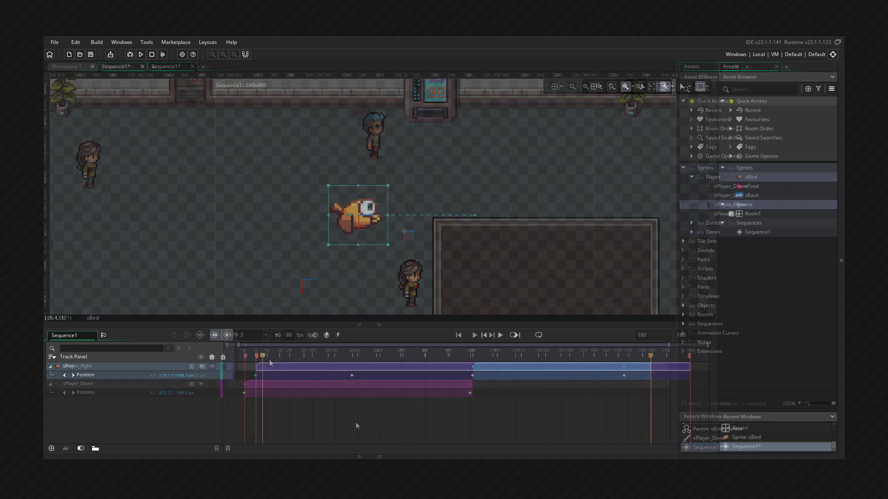
{"action": "left_click_drag", "start_coordinate": [331, 357], "coordinate": [308, 357]}
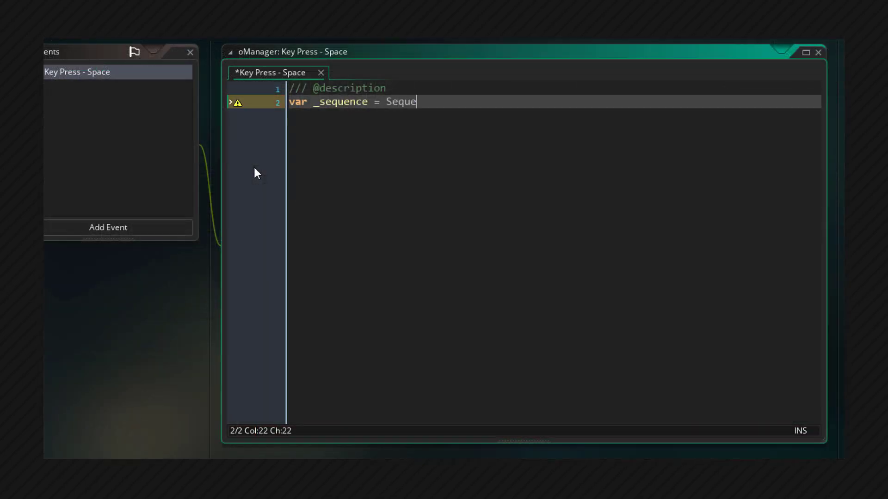
{"action": "type", "text": "ce1;"}
{"action": "key", "text": "Return"}
{"action": "type", "text": "var _layerName = \"Instances\";"}
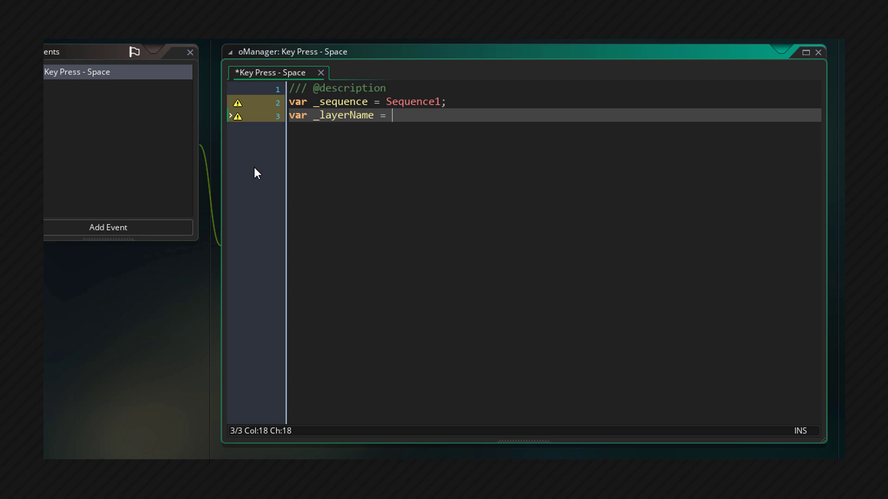
{"action": "key", "text": "Return"}
{"action": "key", "text": "Return"}
{"action": "type", "text": "layer_sequence_cre"}
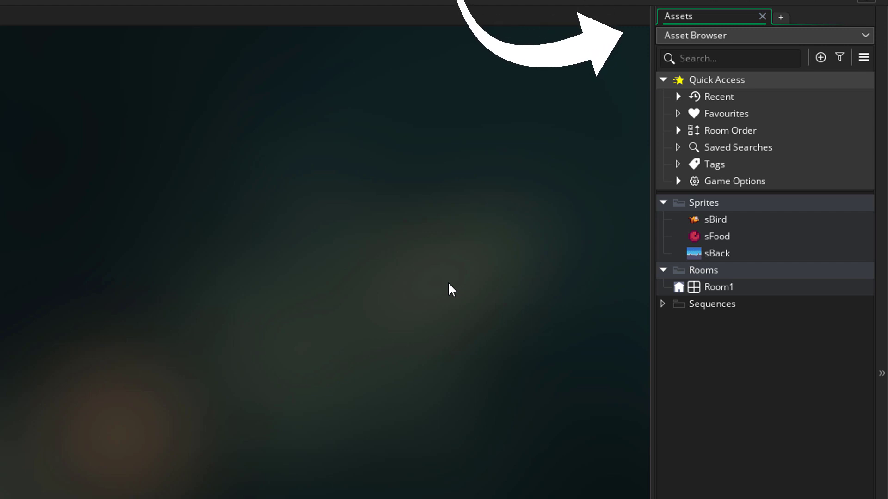
Create a sequence asset in the Sequences folder, keeping the default name Sequence1
{"action": "left_click", "coordinate": [759, 306]}
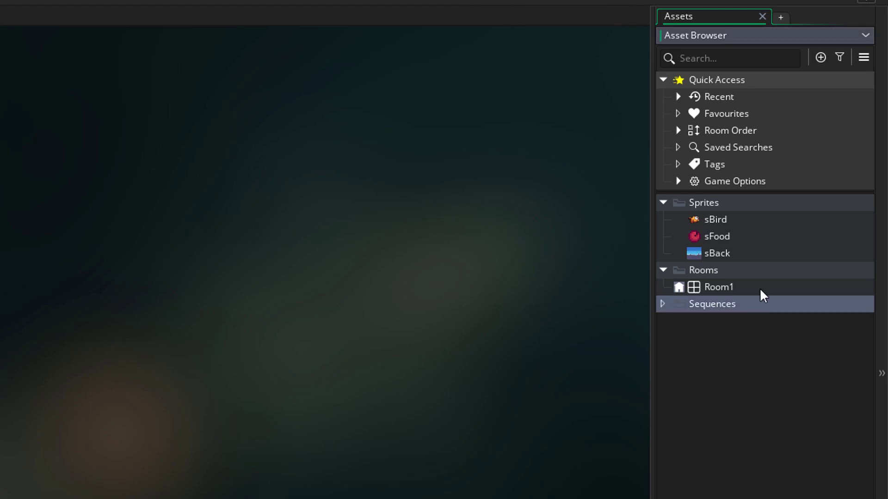
{"action": "left_click", "coordinate": [819, 60]}
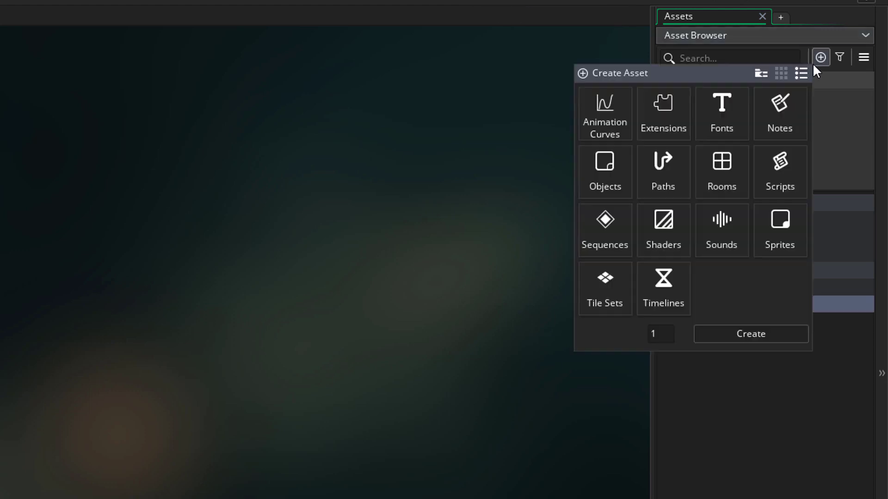
{"action": "left_click", "coordinate": [626, 243]}
{"action": "left_click", "coordinate": [765, 334]}
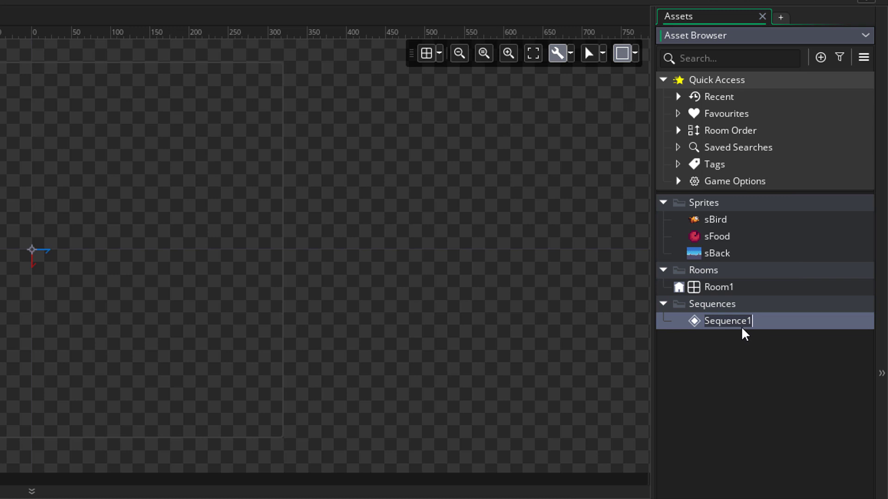
{"action": "left_click", "coordinate": [749, 346]}
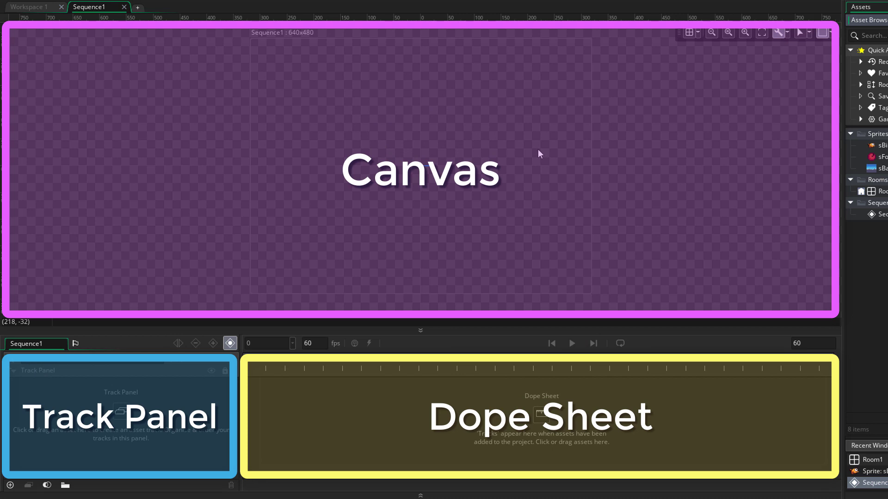
{"action": "scroll", "coordinate": [416, 151], "scroll_direction": "down", "scroll_amount": 3}
{"action": "middle_click_drag", "start_coordinate": [442, 154], "coordinate": [526, 164]}
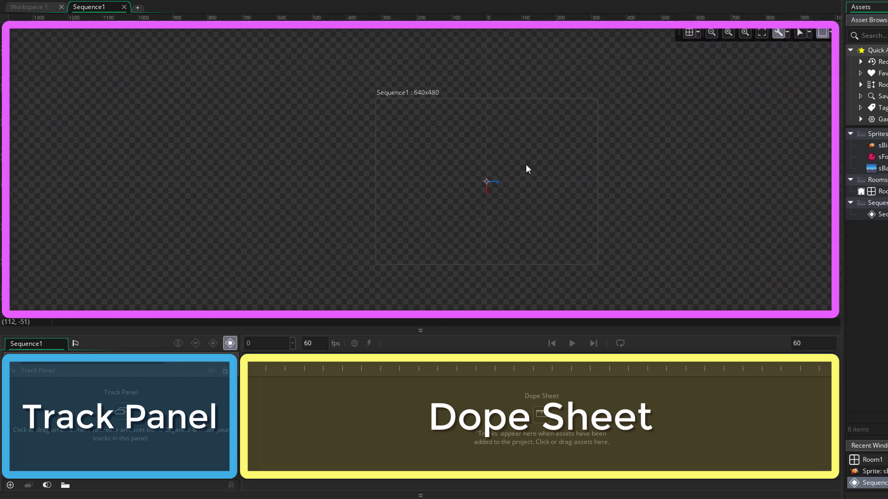
{"action": "scroll", "coordinate": [526, 165], "scroll_direction": "up", "scroll_amount": 3}
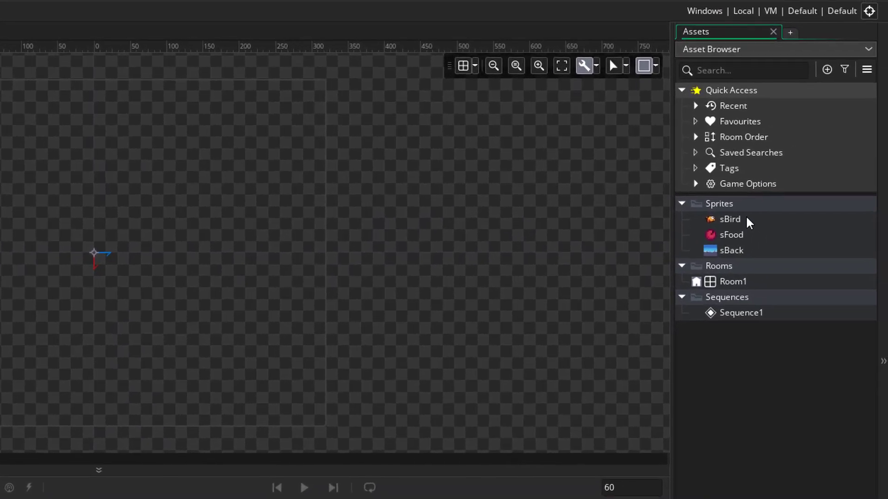
Add sBird to Sequence1 as a track and place the bird just up-left of the canvas origin
{"action": "left_click", "coordinate": [776, 207]}
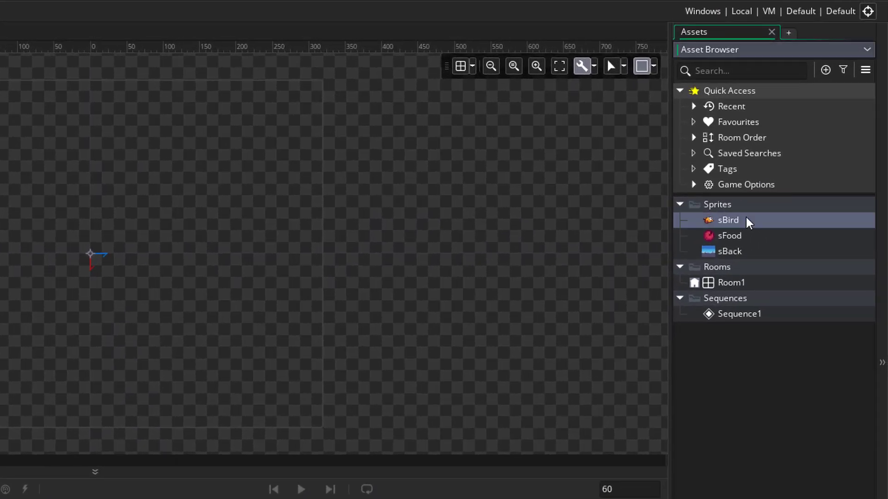
{"action": "left_click_drag", "start_coordinate": [749, 221], "coordinate": [117, 262]}
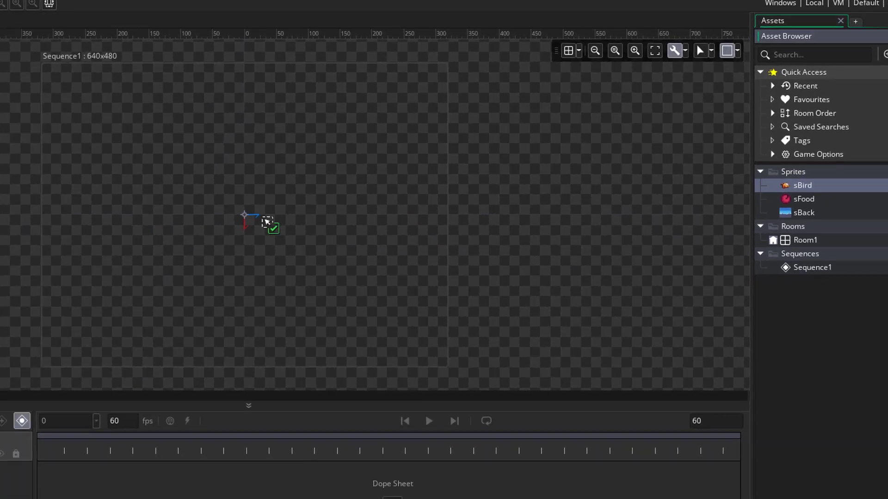
{"action": "left_click_drag", "start_coordinate": [267, 221], "coordinate": [268, 221]}
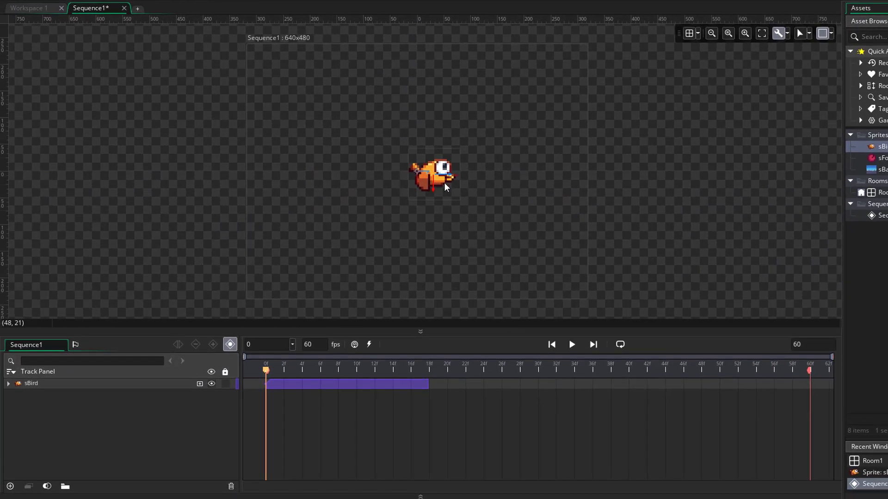
{"action": "left_click_drag", "start_coordinate": [446, 186], "coordinate": [381, 171]}
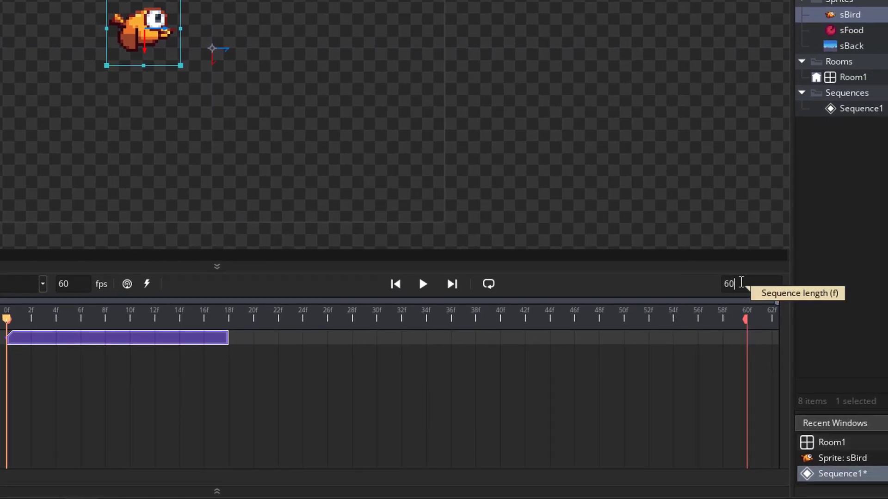
Set the Sequence1 length to 180 frames
{"action": "key", "text": "BackSpace"}
{"action": "type", "text": "180"}
{"action": "key", "text": "Return"}
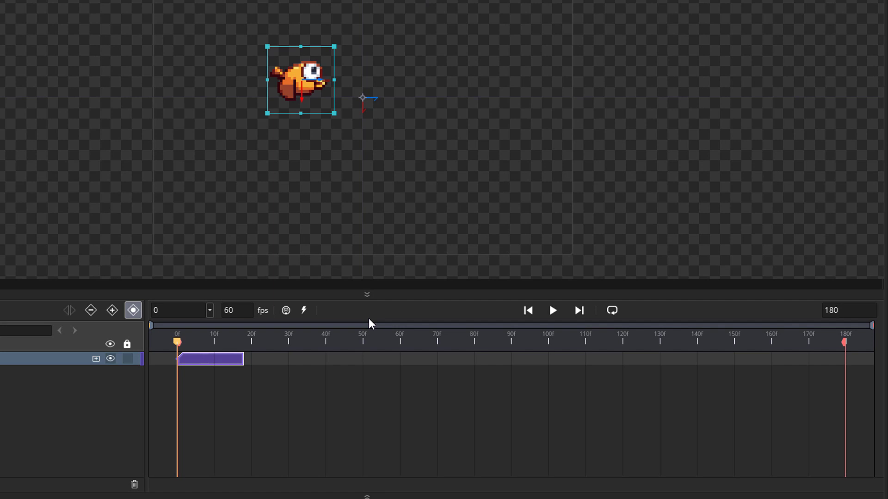
Switch time units to h:m:s and back to frames, then move the sBird clip to start at frame 0
{"action": "left_click", "coordinate": [209, 310]}
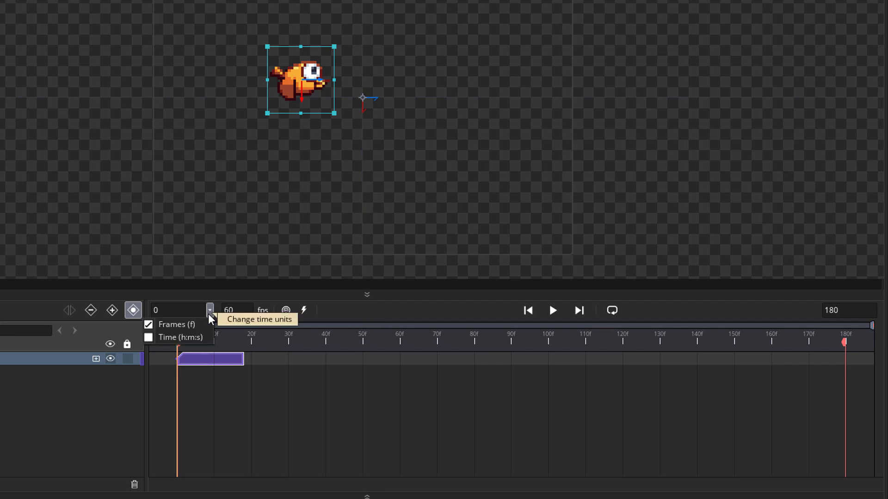
{"action": "left_click", "coordinate": [168, 338]}
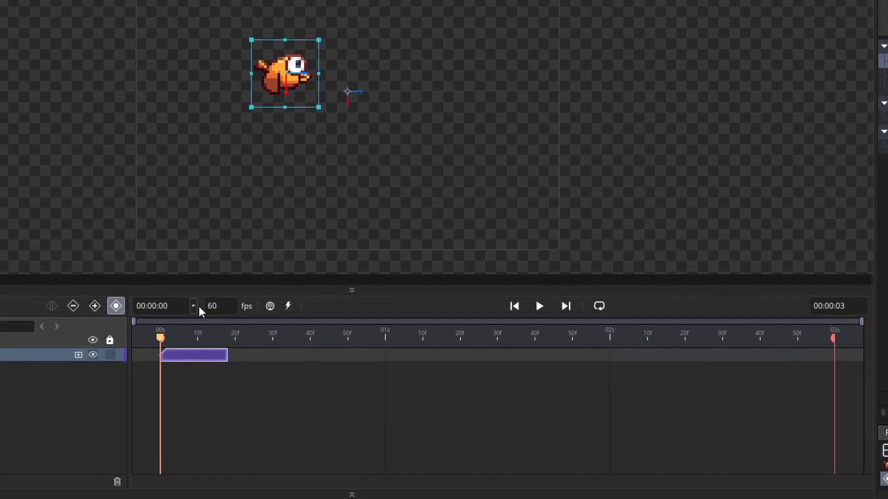
{"action": "left_click", "coordinate": [193, 306]}
{"action": "left_click", "coordinate": [164, 322]}
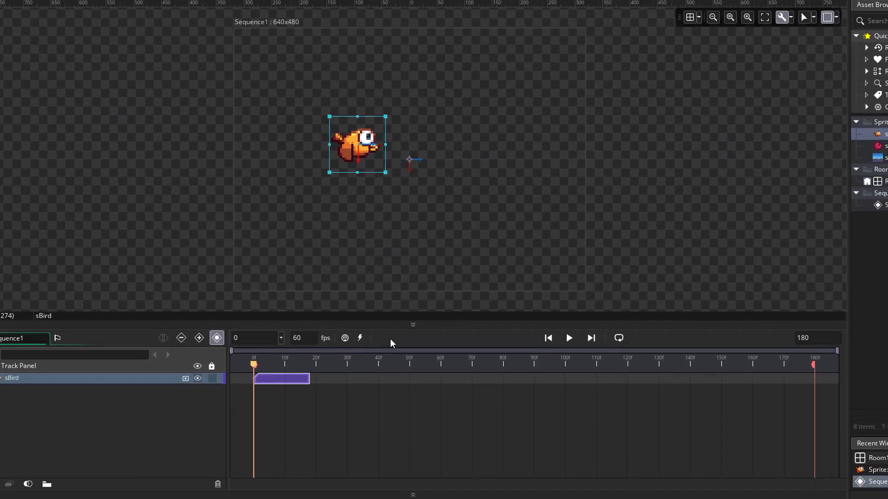
{"action": "mouse_move", "coordinate": [335, 382]}
{"action": "left_mouse_down"}
{"action": "mouse_move", "coordinate": [359, 385]}
{"action": "mouse_move", "coordinate": [289, 385]}
{"action": "mouse_move", "coordinate": [297, 370]}
{"action": "mouse_move", "coordinate": [325, 373]}
{"action": "left_mouse_up"}
{"action": "scroll", "coordinate": [296, 148], "scroll_direction": "up", "scroll_amount": 2}
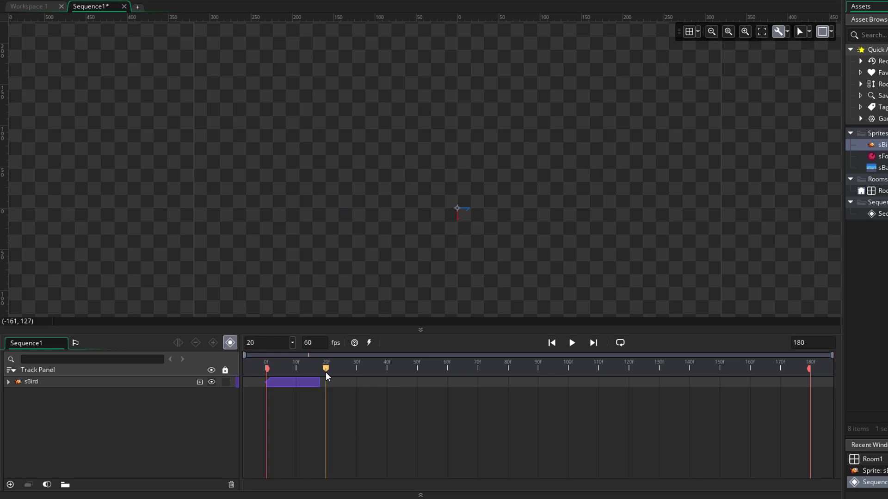
Stretch the sBird clip from frames 0–18 so it spans all 180 frames
{"action": "left_click_drag", "start_coordinate": [325, 372], "coordinate": [809, 383]}
{"action": "left_click", "coordinate": [298, 384]}
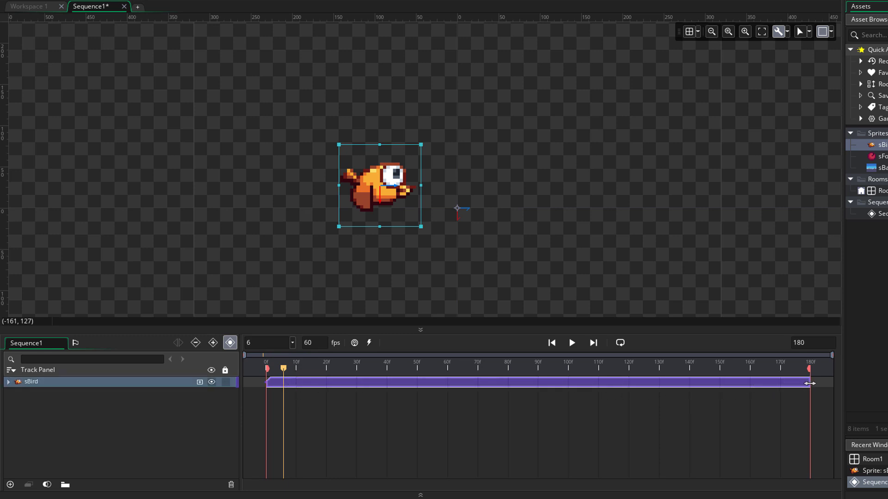
{"action": "mouse_move", "coordinate": [284, 369]}
{"action": "left_mouse_down"}
{"action": "mouse_move", "coordinate": [813, 373]}
{"action": "mouse_move", "coordinate": [267, 367]}
{"action": "left_mouse_up"}
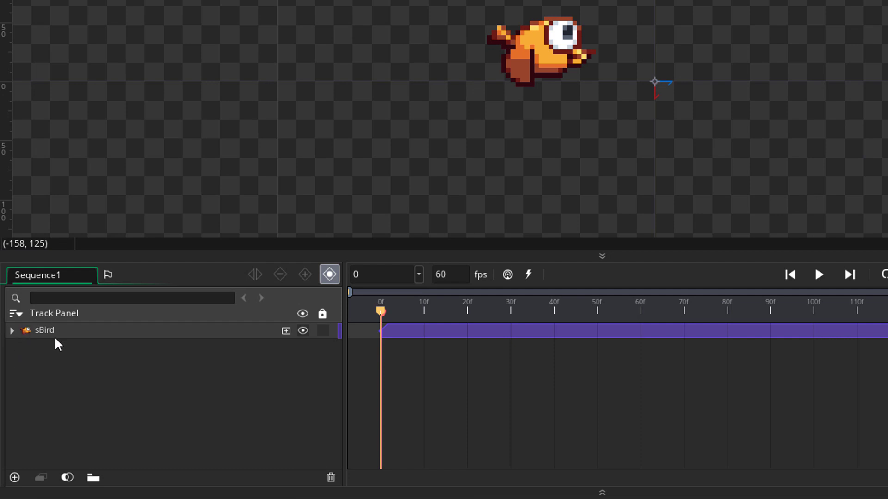
Expand the sBird track, select its Position parameter and move the playhead to frame 1
{"action": "left_click", "coordinate": [11, 331]}
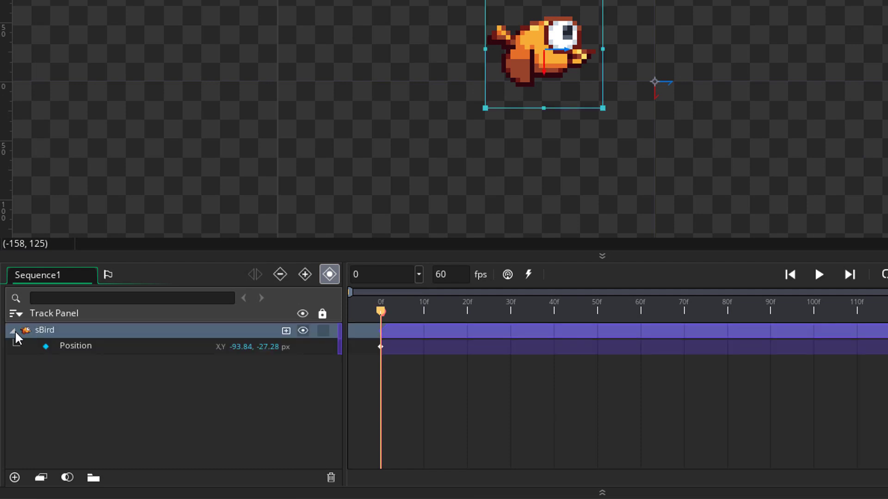
{"action": "left_click", "coordinate": [129, 348]}
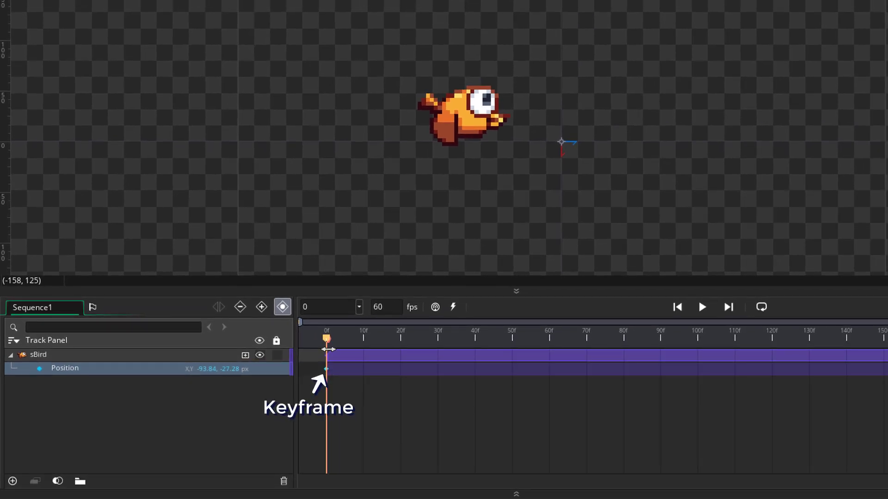
{"action": "left_click", "coordinate": [329, 341]}
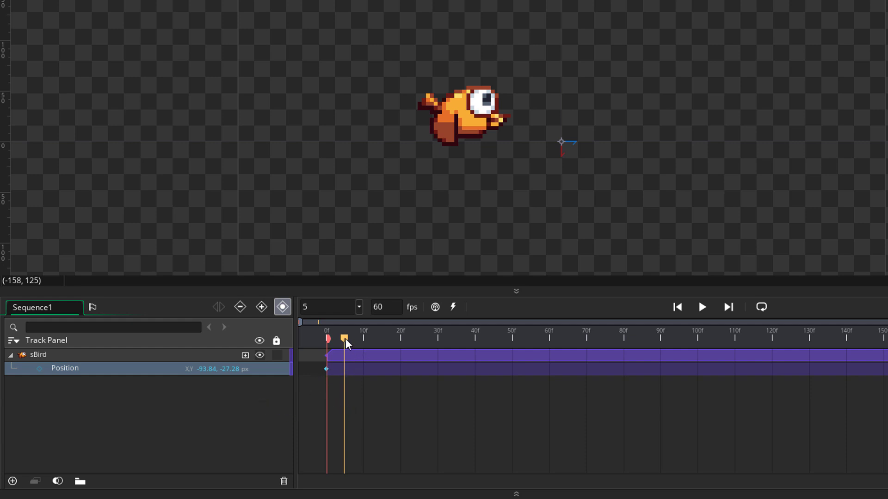
Key the bird moving right around frame 40, then shift that Position keyframe to about frame 44
{"action": "left_click_drag", "start_coordinate": [346, 341], "coordinate": [476, 343]}
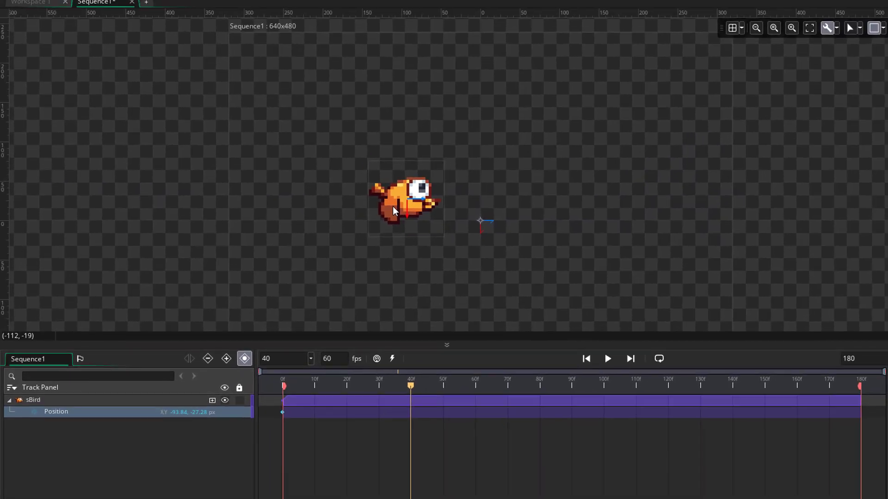
{"action": "left_click_drag", "start_coordinate": [393, 206], "coordinate": [586, 220]}
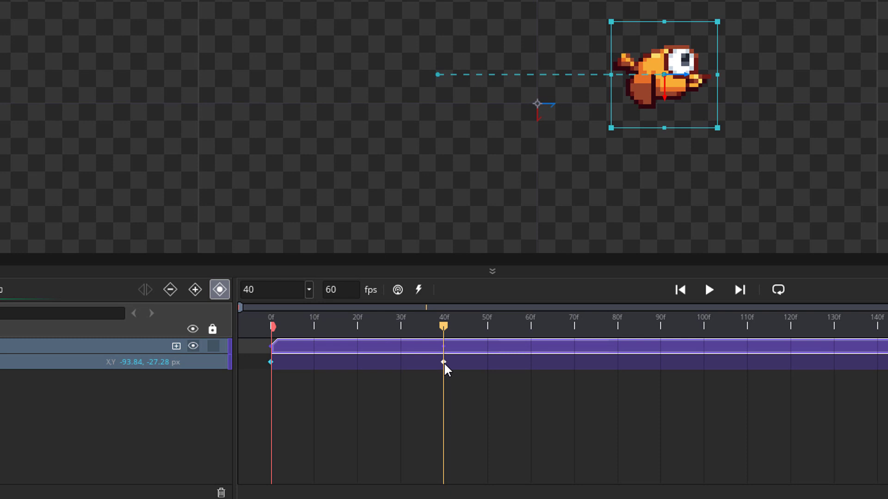
{"action": "left_click_drag", "start_coordinate": [444, 326], "coordinate": [395, 332]}
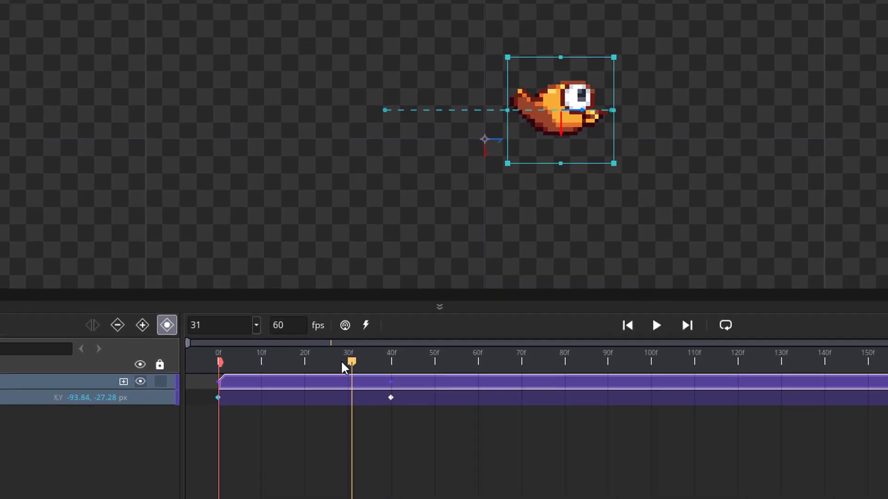
{"action": "left_click_drag", "start_coordinate": [342, 368], "coordinate": [373, 380]}
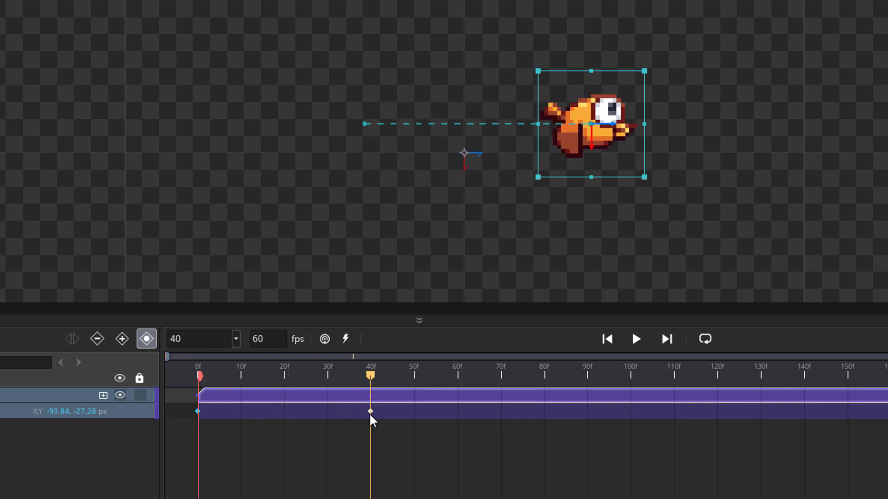
{"action": "left_click_drag", "start_coordinate": [369, 413], "coordinate": [344, 412]}
{"action": "left_click_drag", "start_coordinate": [284, 377], "coordinate": [284, 409]}
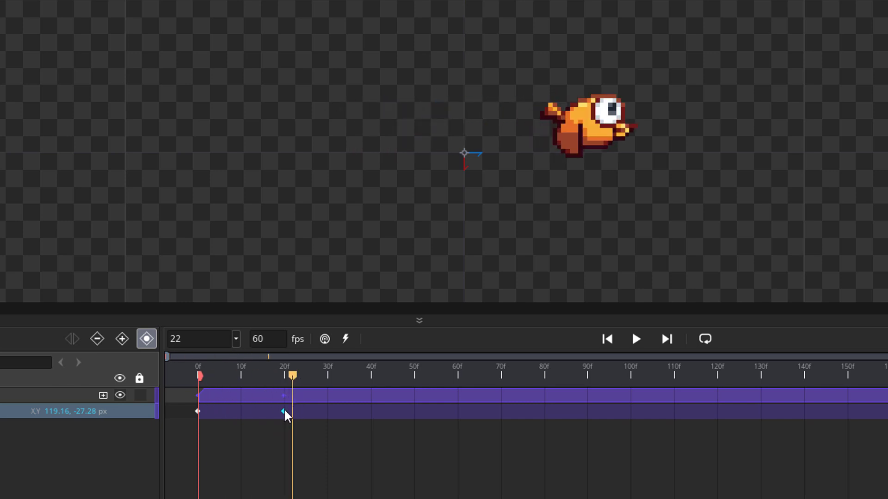
{"action": "left_click_drag", "start_coordinate": [440, 411], "coordinate": [531, 411]}
{"action": "left_click_drag", "start_coordinate": [339, 394], "coordinate": [197, 388]}
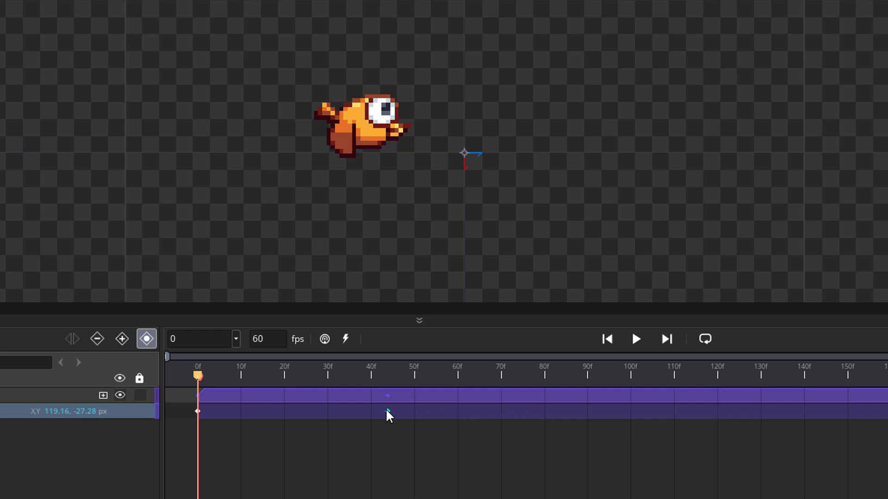
At frame 78, key the bird's position up and to the right
{"action": "left_click_drag", "start_coordinate": [208, 384], "coordinate": [532, 337]}
{"action": "scroll", "coordinate": [559, 173], "scroll_direction": "down", "scroll_amount": 2}
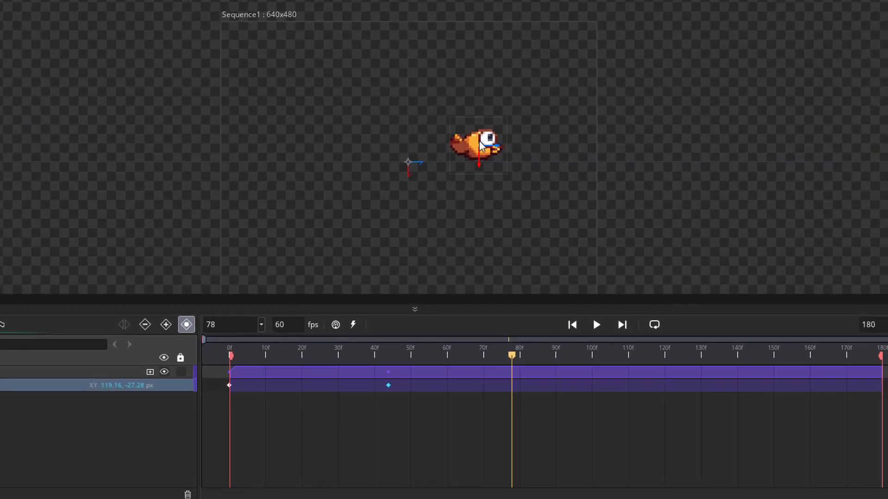
{"action": "left_click_drag", "start_coordinate": [560, 138], "coordinate": [617, 79]}
{"action": "left_click_drag", "start_coordinate": [523, 96], "coordinate": [544, 62]}
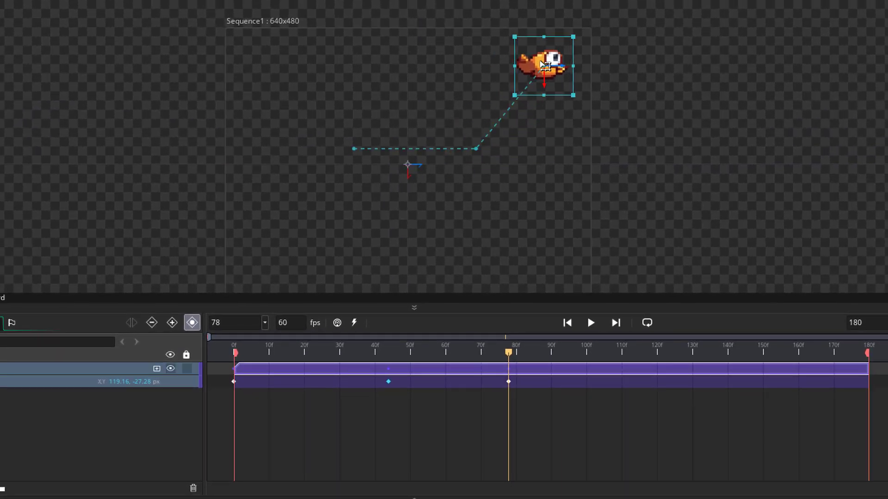
{"action": "left_click_drag", "start_coordinate": [509, 353], "coordinate": [610, 362]}
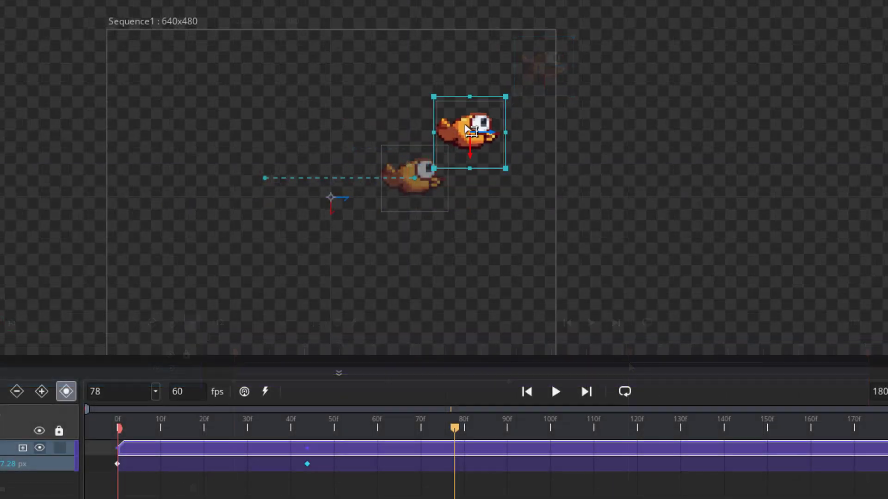
{"action": "left_click_drag", "start_coordinate": [471, 131], "coordinate": [500, 74]}
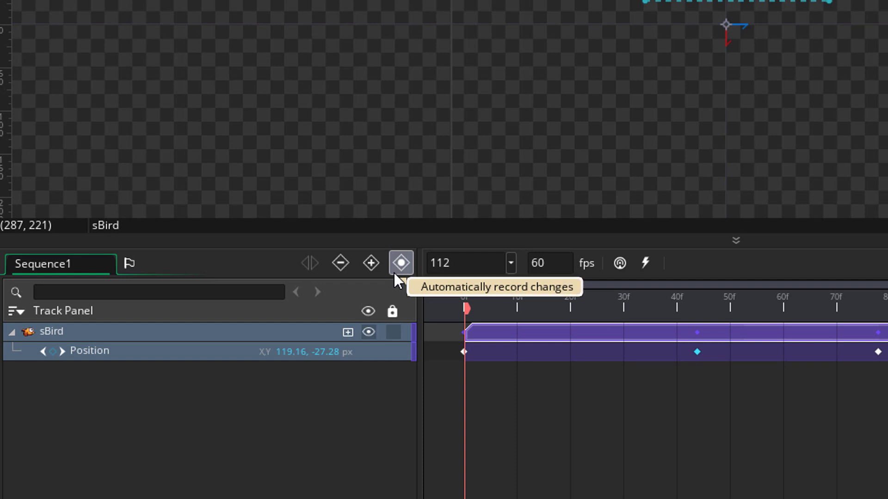
Key the bird up-left above the sequence frame at frame 110
{"action": "key", "text": "Escape"}
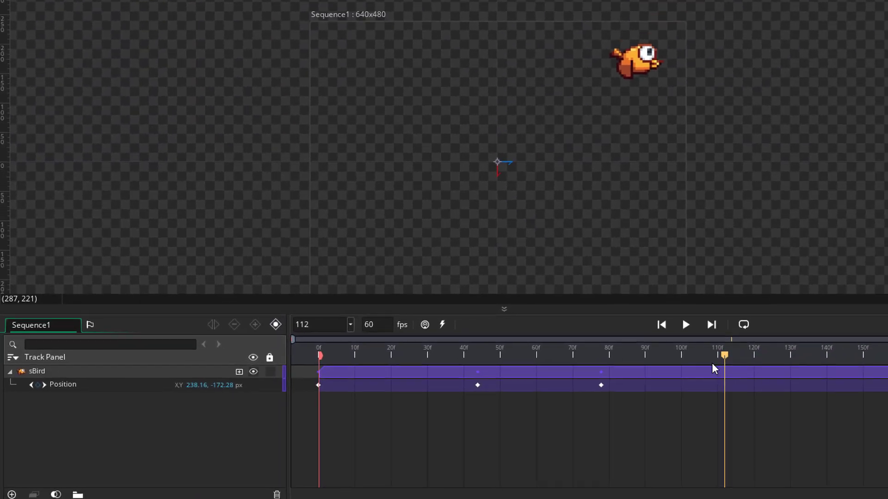
{"action": "left_click", "coordinate": [718, 358]}
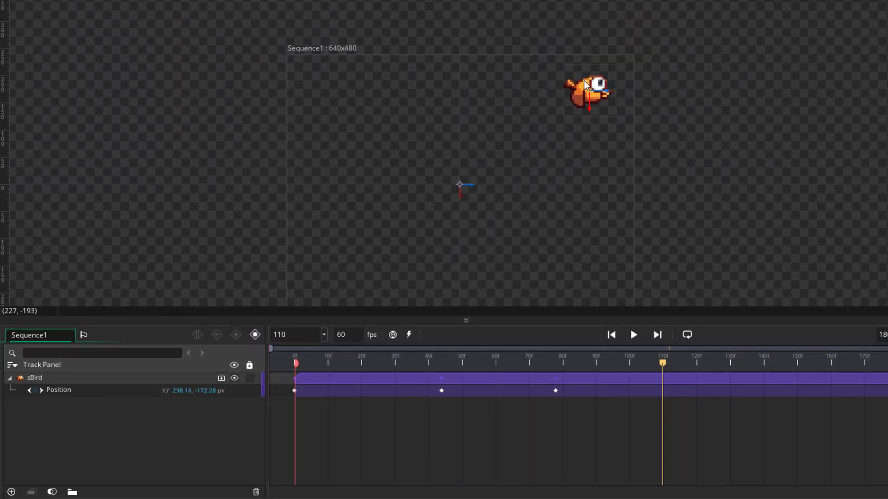
{"action": "left_click_drag", "start_coordinate": [585, 85], "coordinate": [491, 21]}
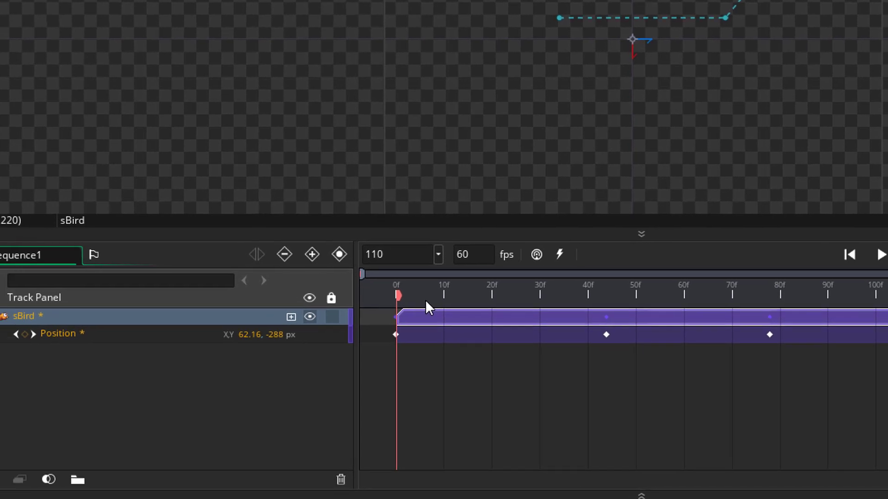
{"action": "left_click", "coordinate": [50, 333]}
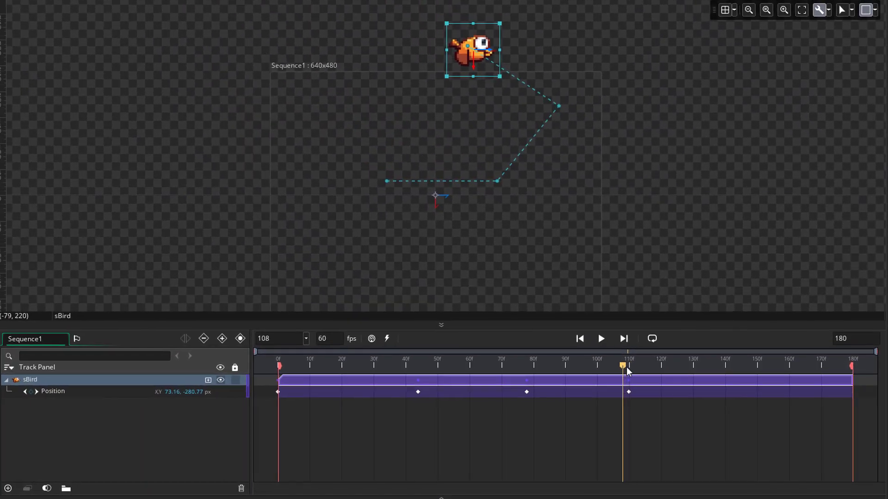
With auto-record on, key the bird down-left at frame 141 and back at its start point at frame 180
{"action": "left_click_drag", "start_coordinate": [613, 358], "coordinate": [711, 359]}
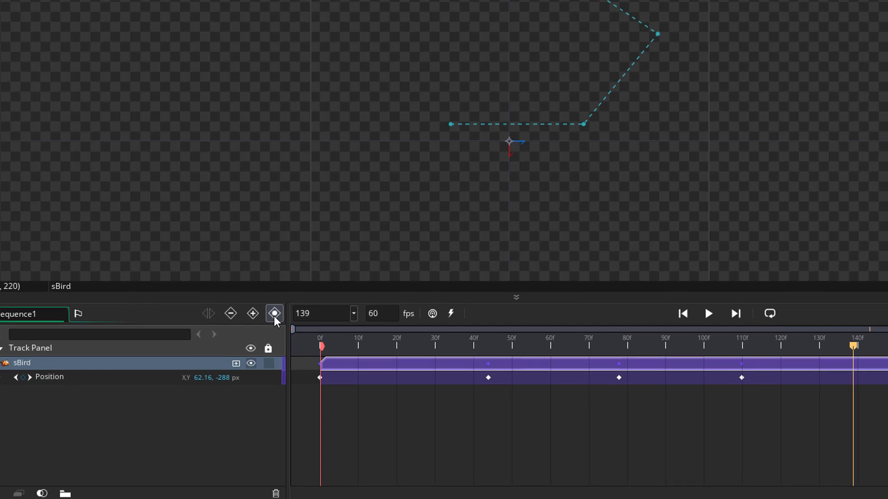
{"action": "left_click", "coordinate": [243, 339]}
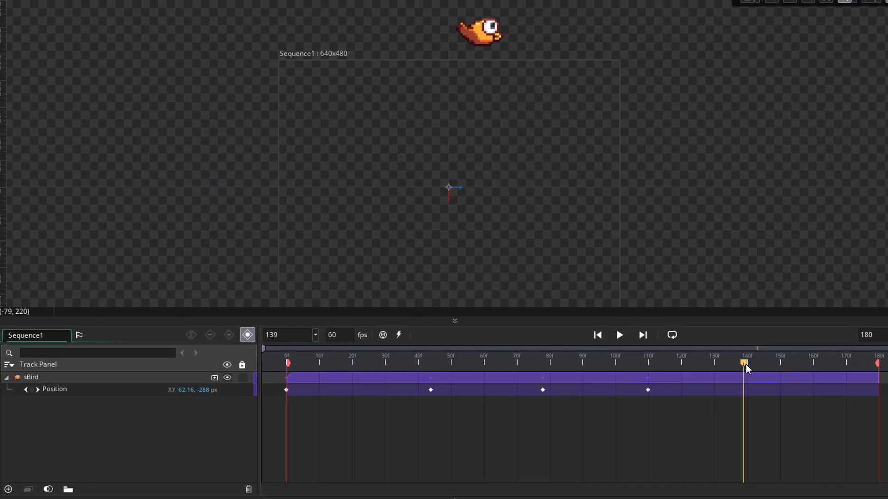
{"action": "left_click_drag", "start_coordinate": [746, 364], "coordinate": [734, 365]}
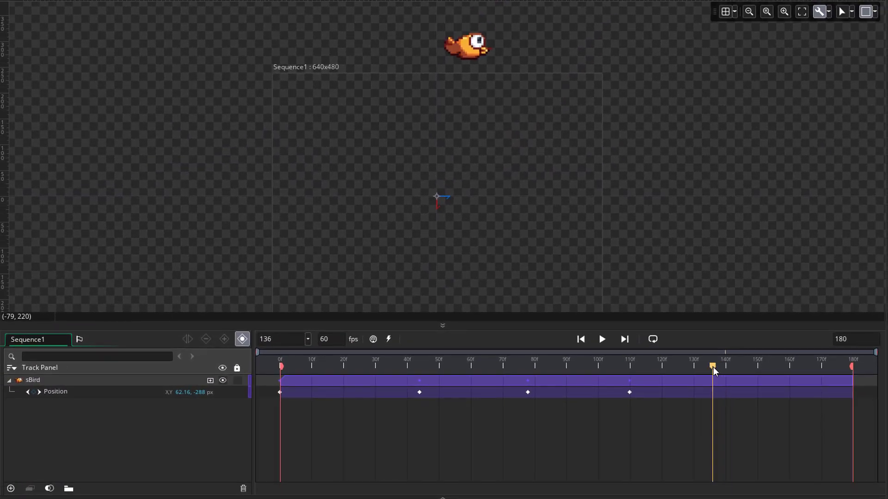
{"action": "left_click_drag", "start_coordinate": [491, 62], "coordinate": [389, 182]}
{"action": "left_click_drag", "start_coordinate": [850, 365], "coordinate": [280, 367]}
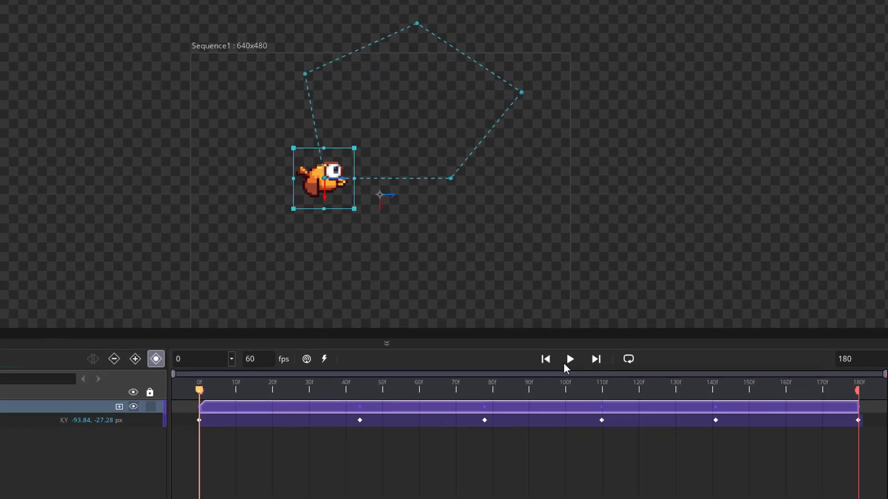
{"action": "left_click", "coordinate": [567, 361]}
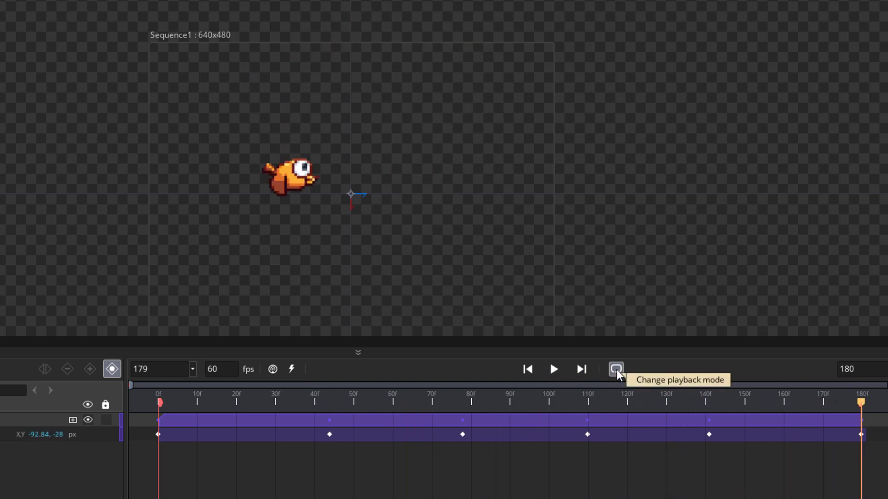
{"action": "left_click", "coordinate": [554, 374]}
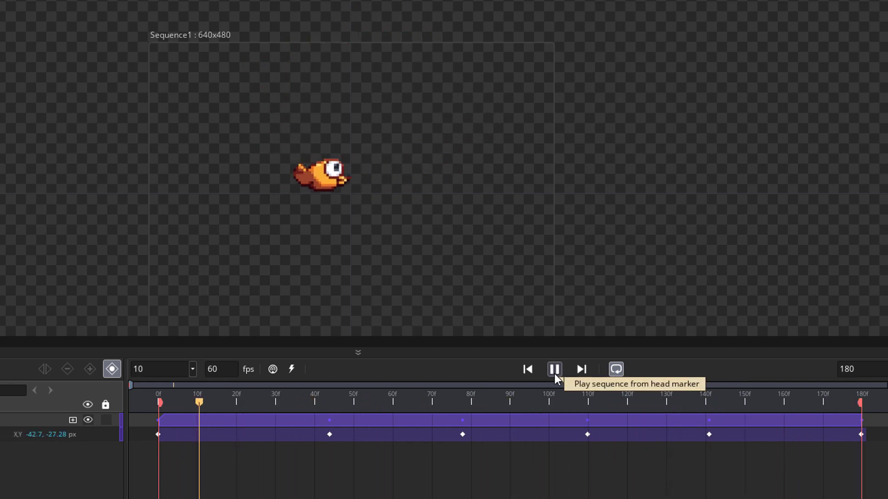
{"action": "left_click", "coordinate": [554, 374]}
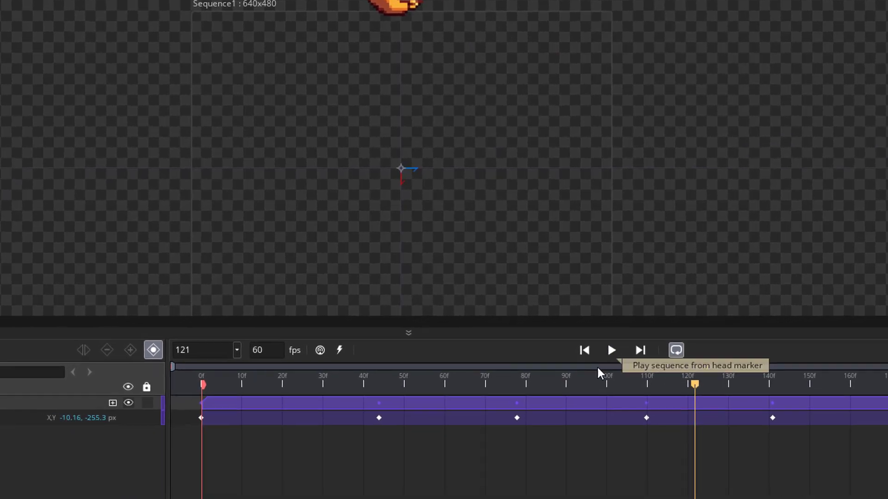
{"action": "left_click_drag", "start_coordinate": [597, 368], "coordinate": [193, 367]}
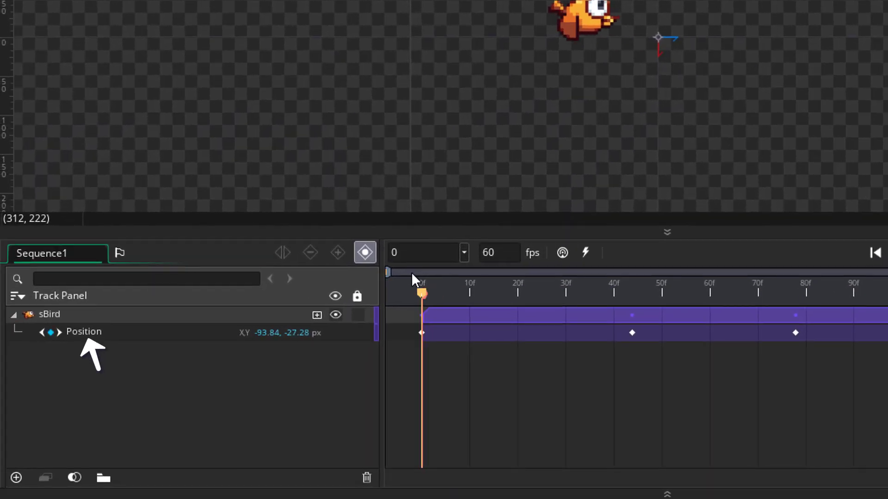
Add a Rotation parameter track to sBird and move to about frame 57
{"action": "left_click", "coordinate": [317, 314]}
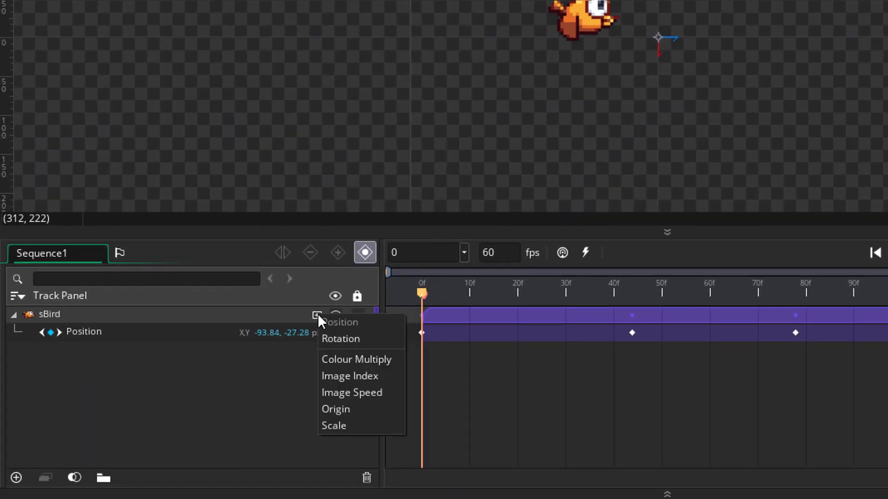
{"action": "left_click", "coordinate": [357, 340]}
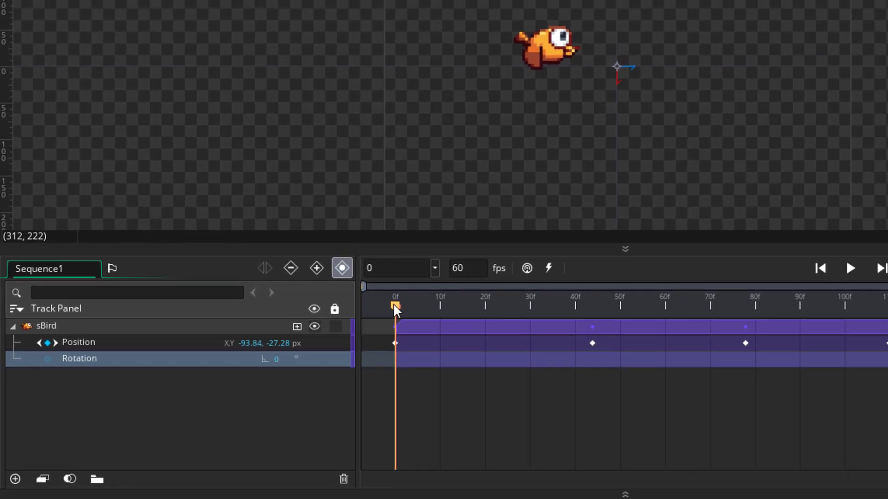
{"action": "left_click_drag", "start_coordinate": [395, 308], "coordinate": [744, 348]}
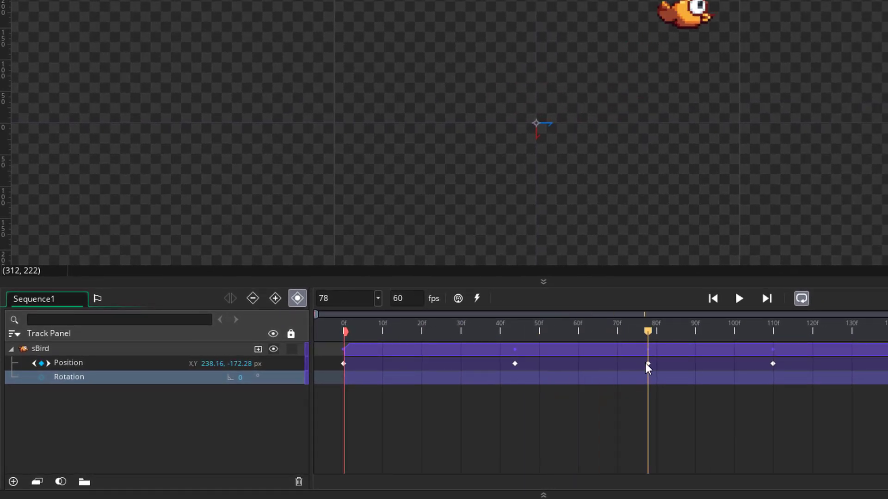
{"action": "left_click_drag", "start_coordinate": [647, 368], "coordinate": [342, 336]}
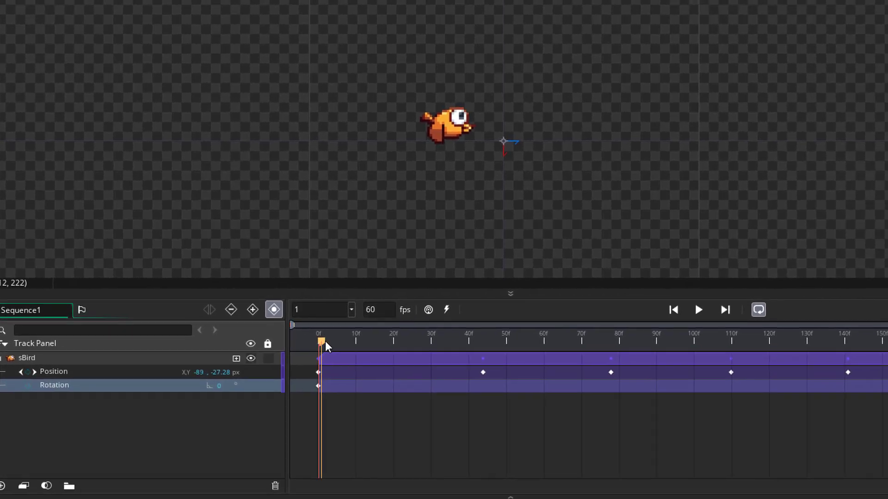
{"action": "left_click_drag", "start_coordinate": [344, 331], "coordinate": [454, 347]}
{"action": "left_click_drag", "start_coordinate": [387, 368], "coordinate": [439, 386]}
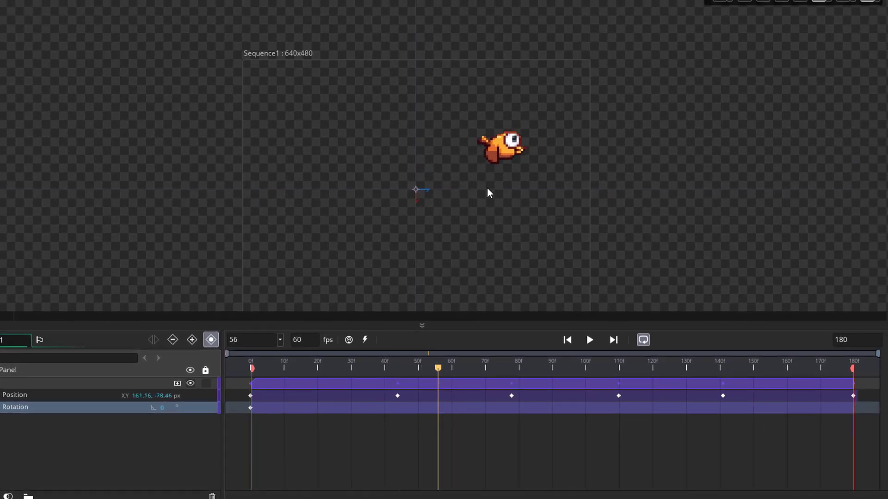
Key bird rotations of about 48° at frame 56, further at frame 85, and about 198° at frame 118
{"action": "left_click", "coordinate": [503, 140]}
{"action": "left_click_drag", "start_coordinate": [541, 162], "coordinate": [537, 127]}
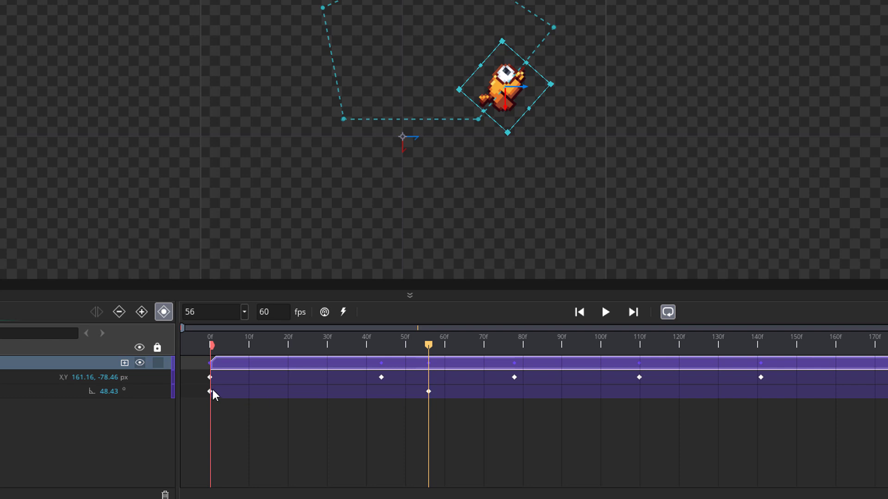
{"action": "left_click_drag", "start_coordinate": [426, 344], "coordinate": [542, 345]}
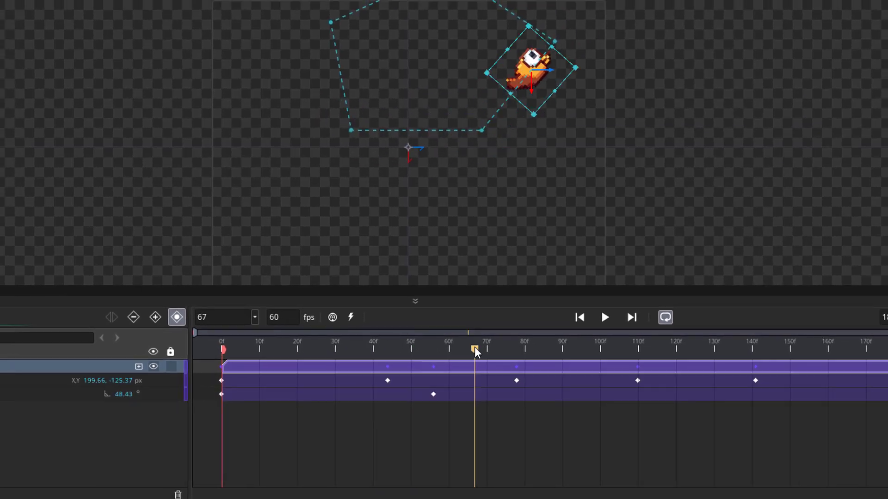
{"action": "left_click_drag", "start_coordinate": [582, 82], "coordinate": [552, 0]}
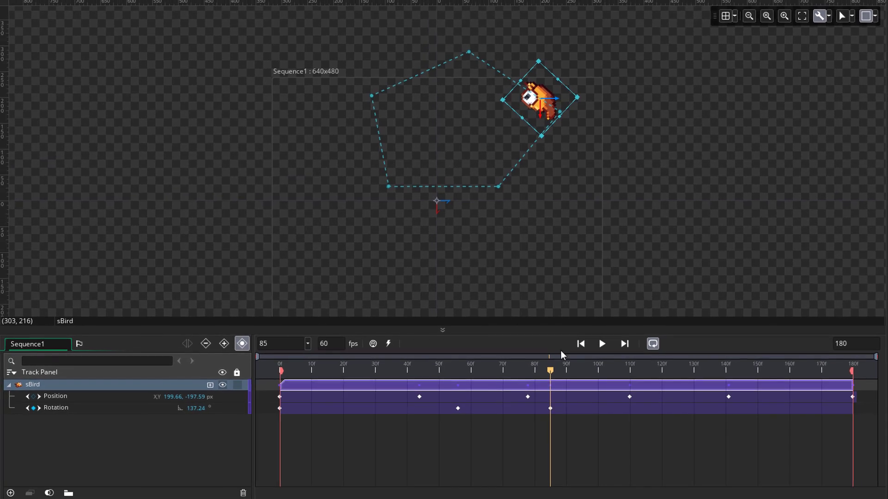
{"action": "left_click_drag", "start_coordinate": [563, 355], "coordinate": [655, 356]}
{"action": "left_click_drag", "start_coordinate": [478, 88], "coordinate": [470, 42]}
Rotate the bird to about 281° at frame 150, upright at frame 179, and play the sequence
{"action": "left_click_drag", "start_coordinate": [667, 380], "coordinate": [760, 386]}
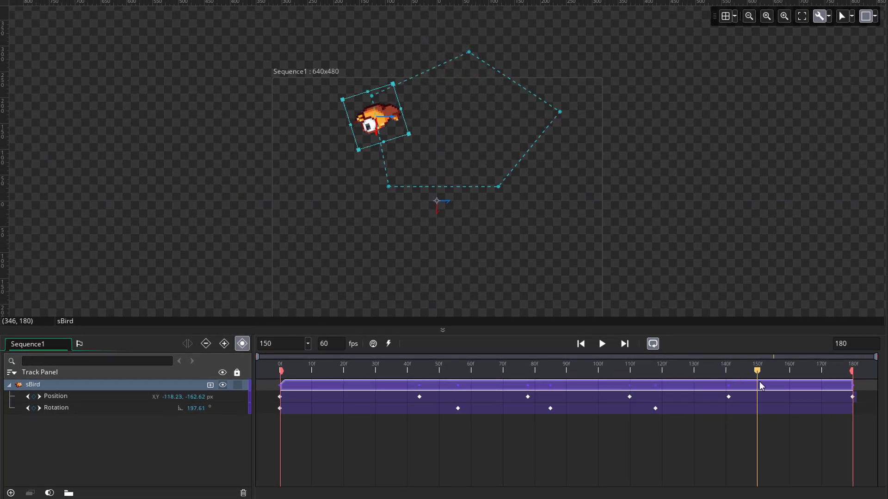
{"action": "left_click_drag", "start_coordinate": [413, 120], "coordinate": [382, 59]}
{"action": "left_click_drag", "start_coordinate": [757, 383], "coordinate": [855, 382]}
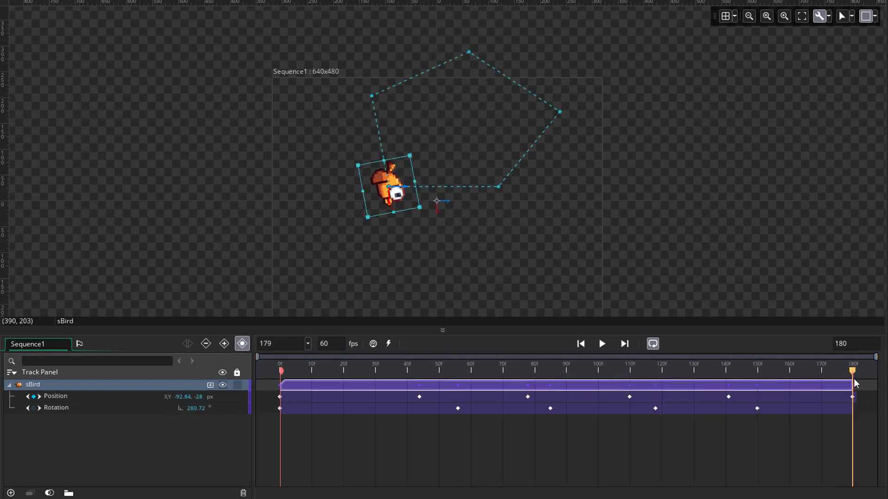
{"action": "left_click_drag", "start_coordinate": [424, 195], "coordinate": [410, 142]}
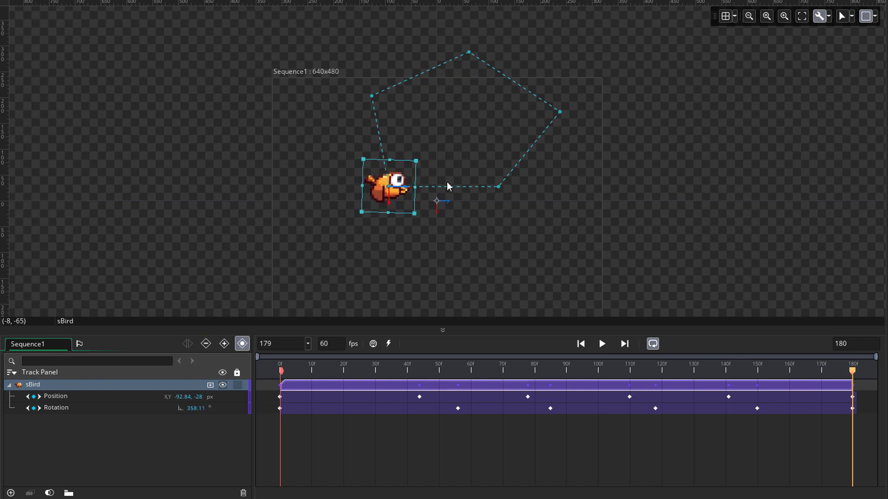
{"action": "left_click", "coordinate": [603, 345]}
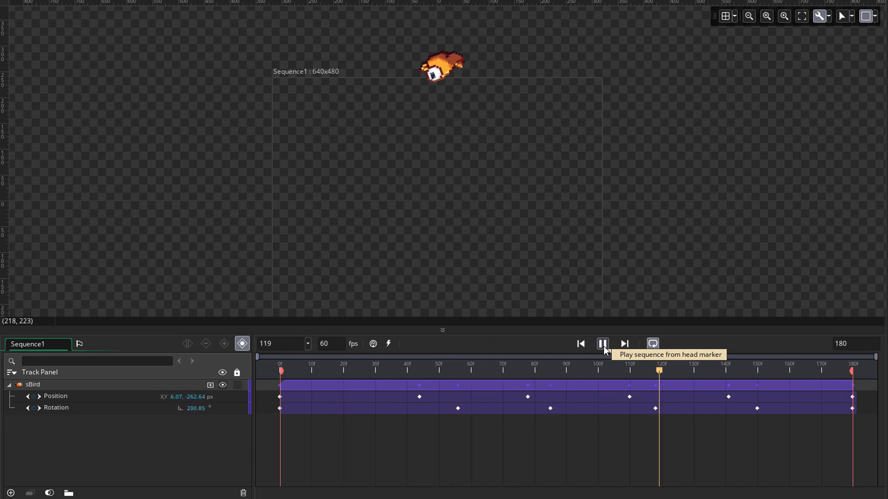
Pause playback and key a rotation of about 6° at frame 38
{"action": "left_click", "coordinate": [603, 346]}
{"action": "left_click_drag", "start_coordinate": [319, 369], "coordinate": [355, 395]}
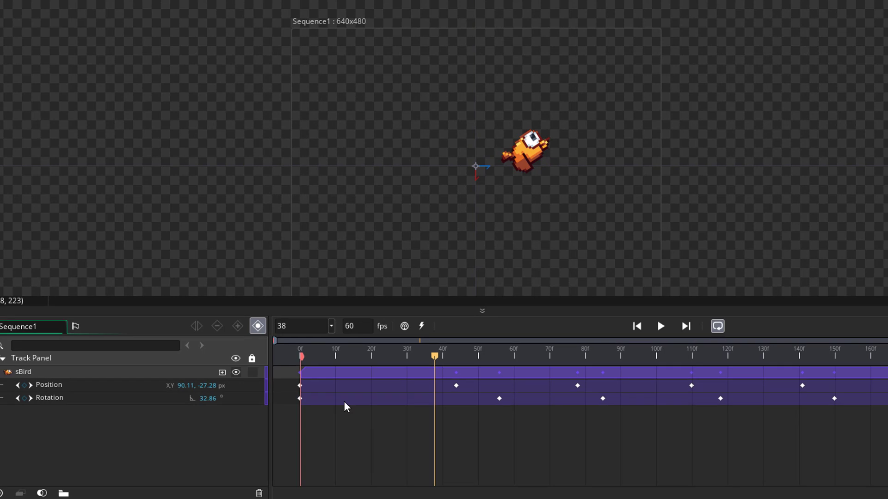
{"action": "left_click", "coordinate": [24, 398]}
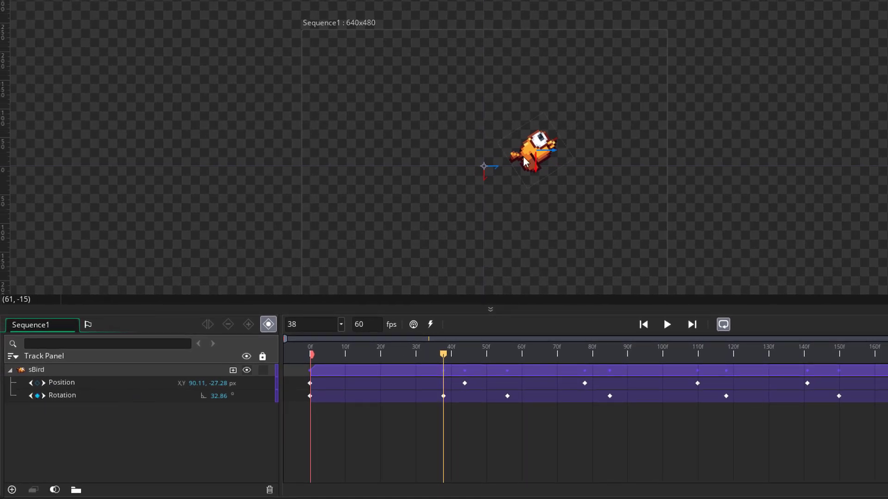
{"action": "left_click", "coordinate": [525, 161]}
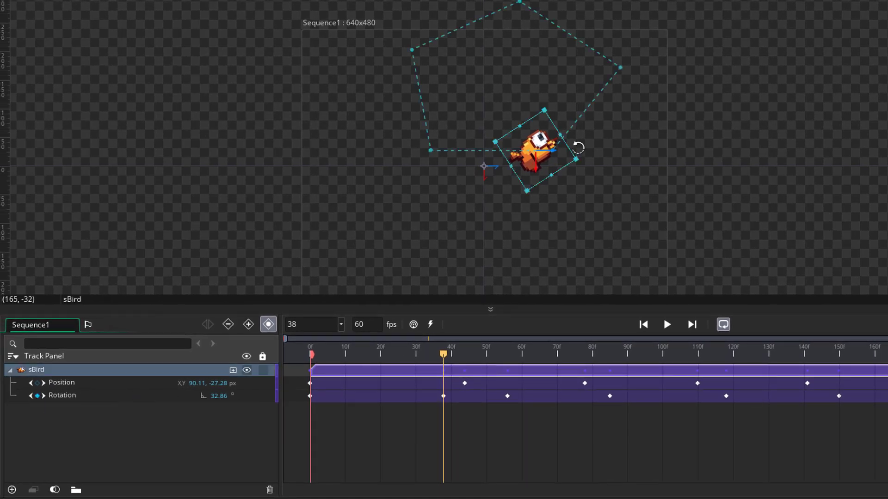
{"action": "left_click_drag", "start_coordinate": [578, 147], "coordinate": [599, 179]}
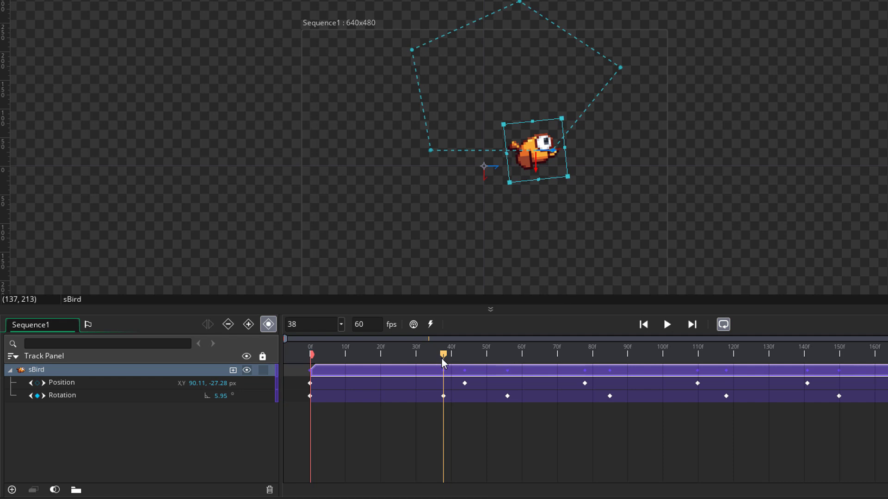
Rewind to frame 0 and preview the bird spinning along its pentagon path
{"action": "left_click_drag", "start_coordinate": [442, 358], "coordinate": [298, 360]}
{"action": "key", "text": "space"}
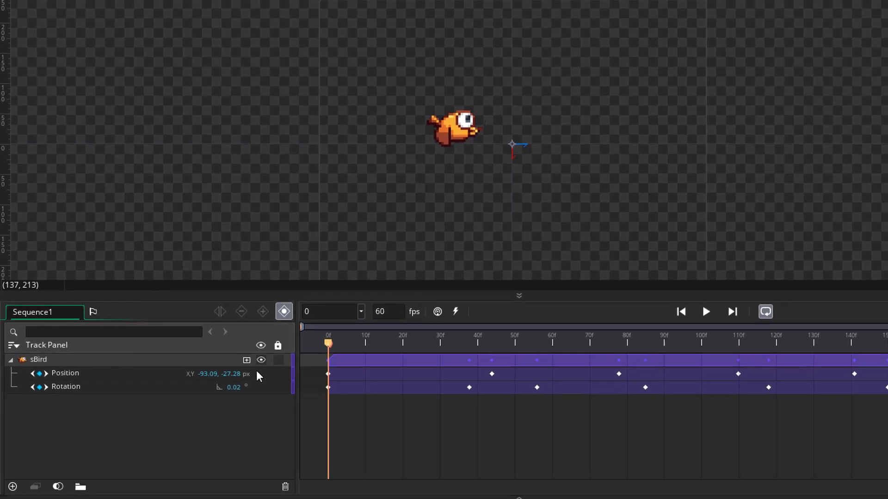
{"action": "left_click", "coordinate": [232, 370]}
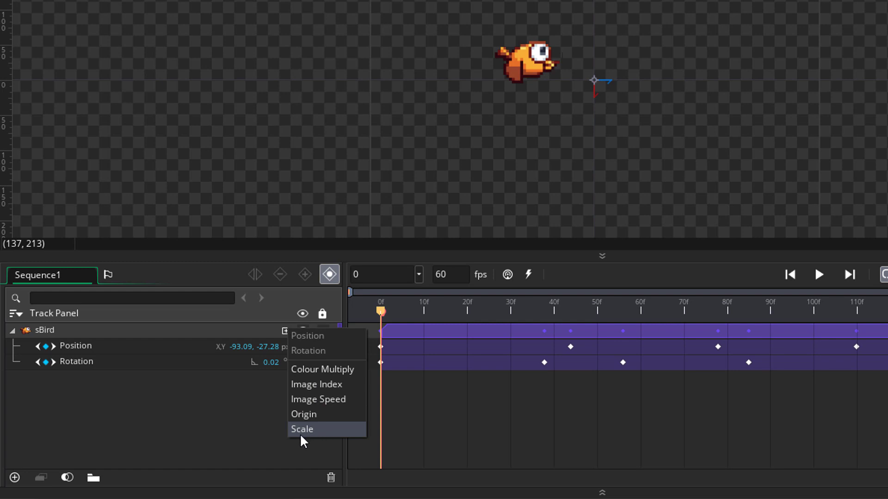
Add a Scale track to sBird keyed at frames 179 and 89, enlarging the bird to about 190% at 89
{"action": "left_click", "coordinate": [313, 439]}
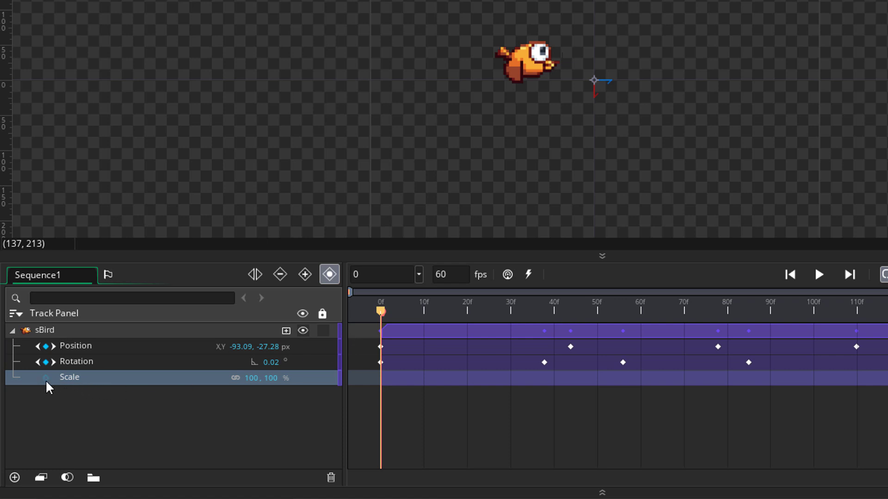
{"action": "left_click_drag", "start_coordinate": [375, 315], "coordinate": [854, 378]}
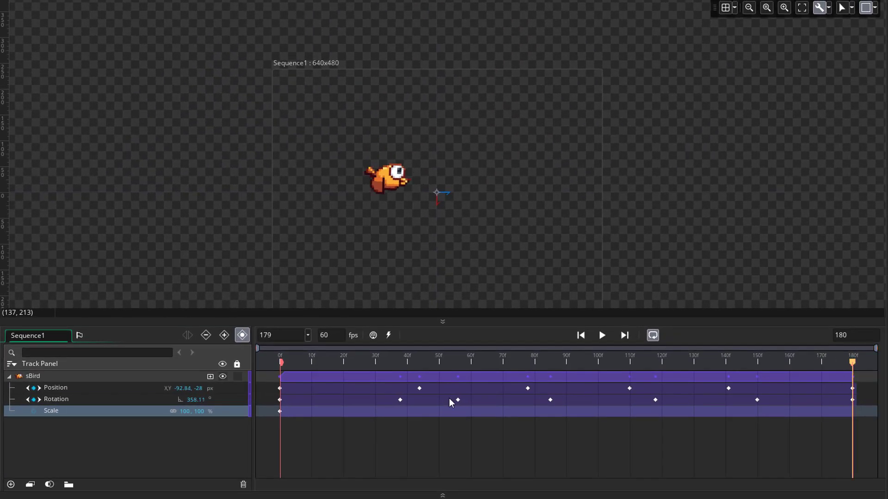
{"action": "left_click", "coordinate": [33, 411]}
{"action": "left_click_drag", "start_coordinate": [852, 365], "coordinate": [563, 370]}
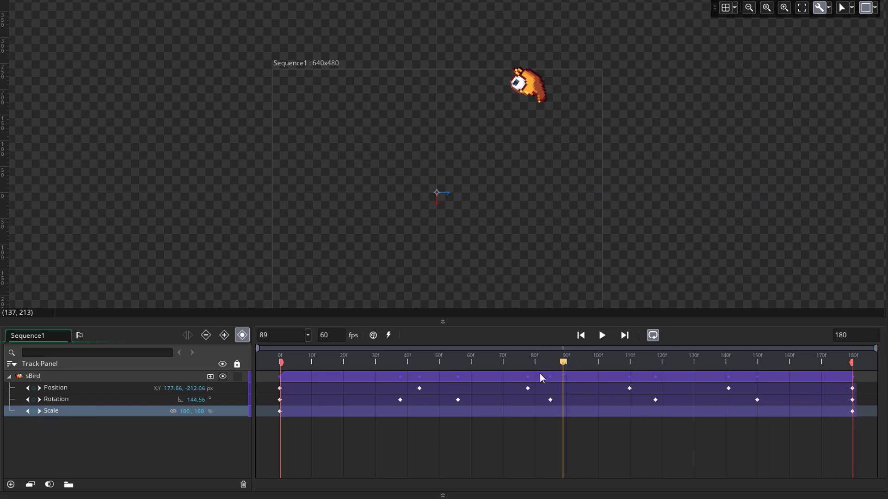
{"action": "left_click", "coordinate": [33, 411]}
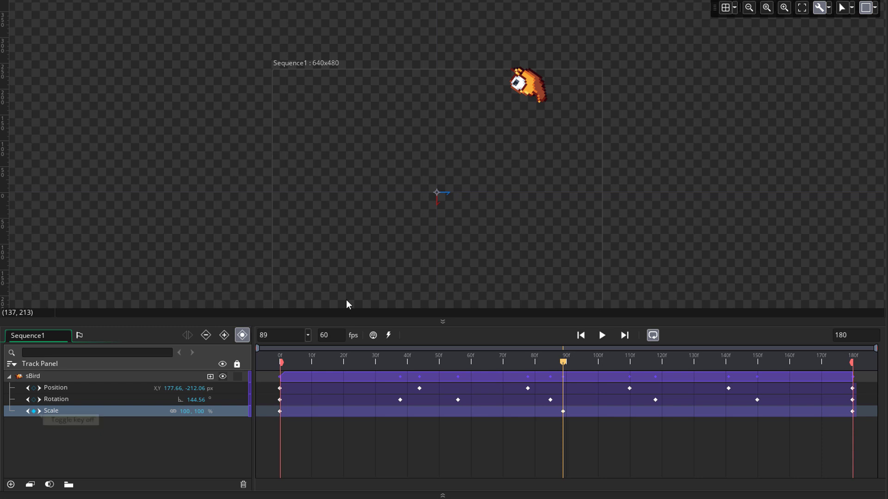
{"action": "left_click", "coordinate": [537, 91]}
{"action": "left_click_drag", "start_coordinate": [564, 79], "coordinate": [544, 61]}
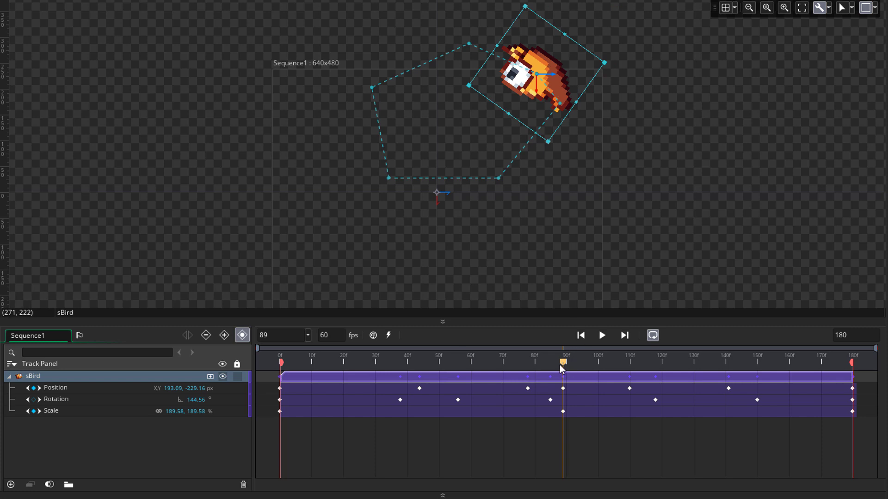
Preview the scaling from frame 0, then open and dismiss sBird's property list without adding anything
{"action": "left_click_drag", "start_coordinate": [562, 365], "coordinate": [280, 383]}
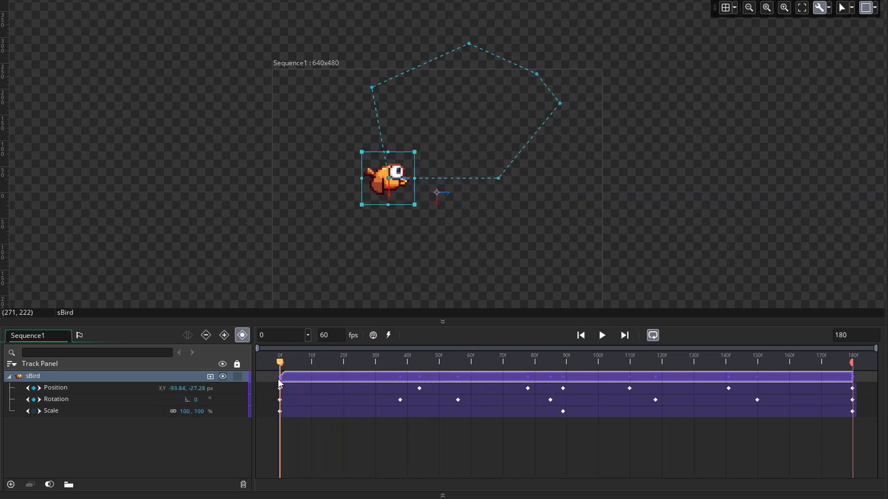
{"action": "key", "text": "space"}
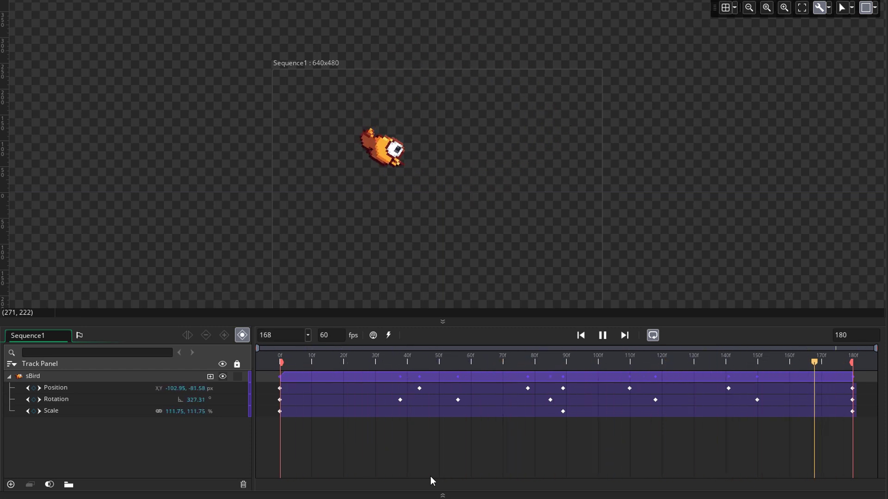
{"action": "key", "text": "space"}
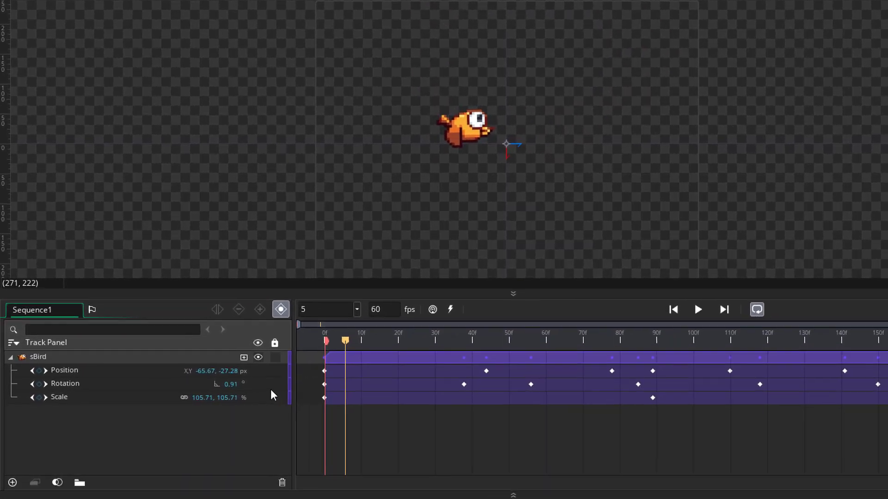
{"action": "left_click", "coordinate": [210, 376]}
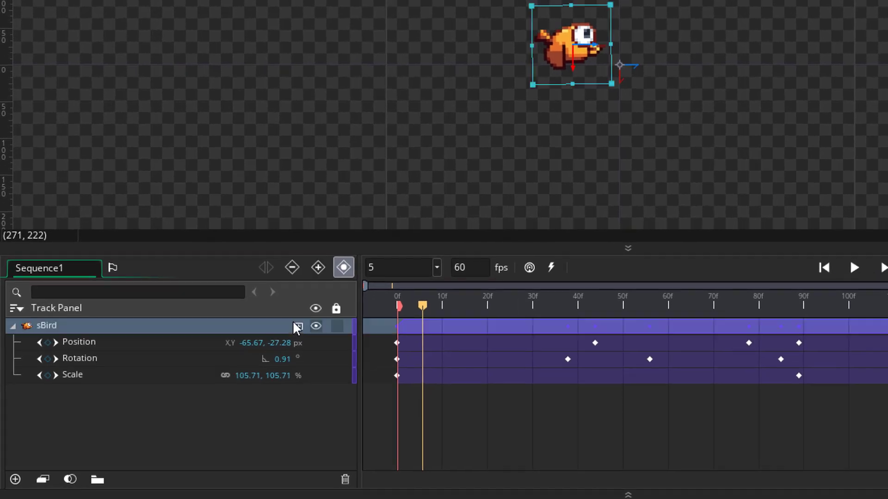
{"action": "left_click", "coordinate": [297, 327]}
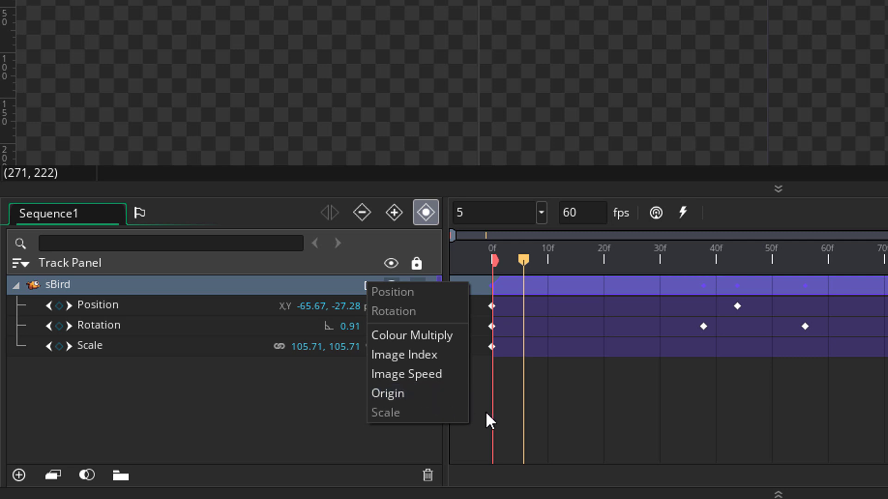
{"action": "left_click", "coordinate": [498, 414]}
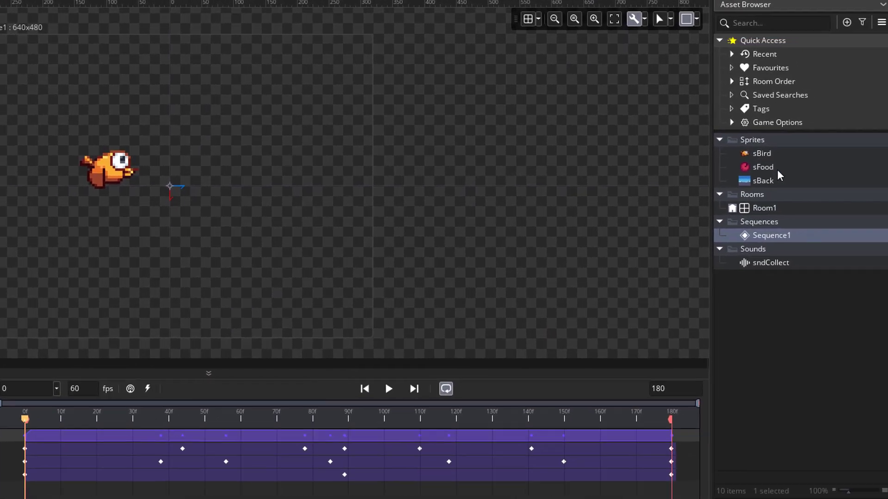
Drag the sFood sprite into Sequence1 as a new track
{"action": "left_click", "coordinate": [762, 170]}
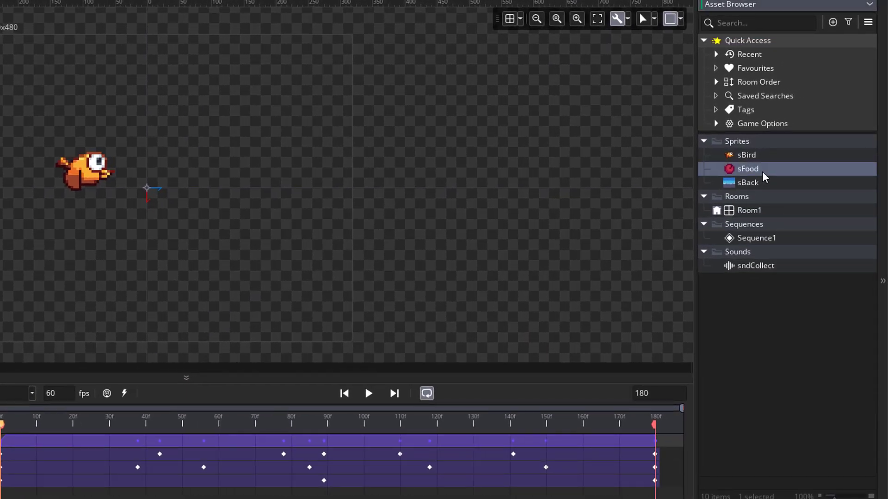
{"action": "left_click_drag", "start_coordinate": [758, 170], "coordinate": [226, 160]}
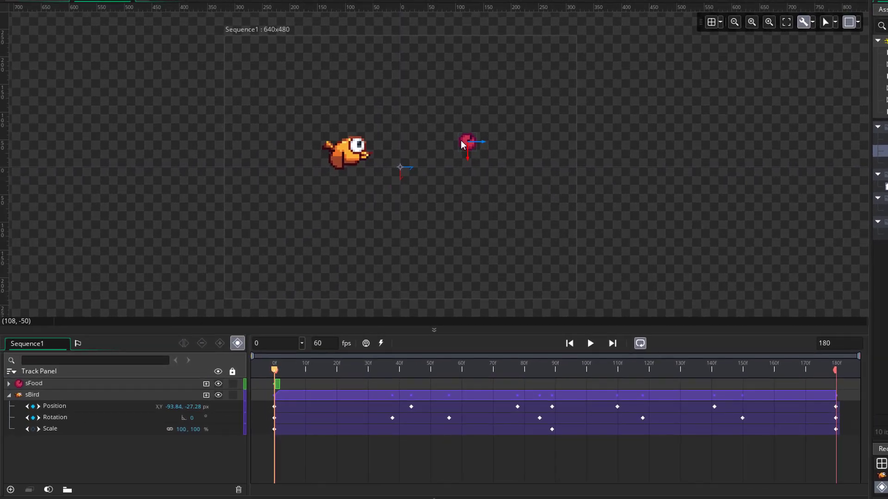
{"action": "left_click", "coordinate": [396, 148]}
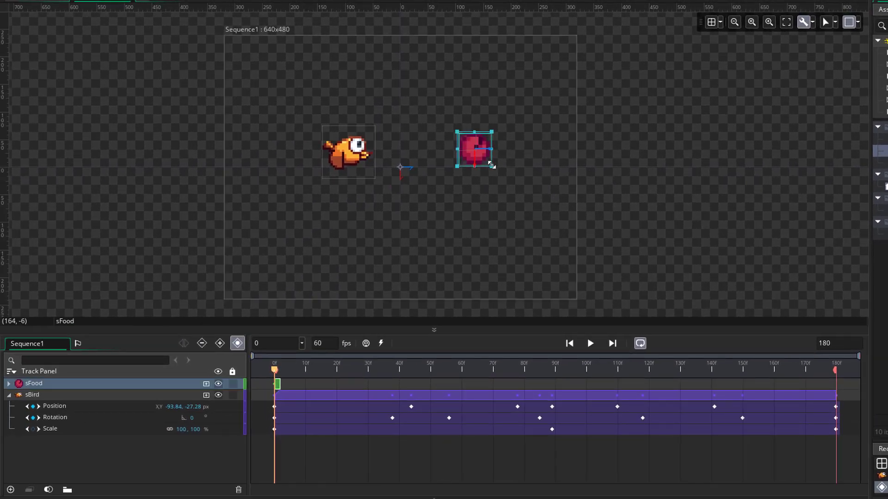
{"action": "left_click", "coordinate": [486, 181]}
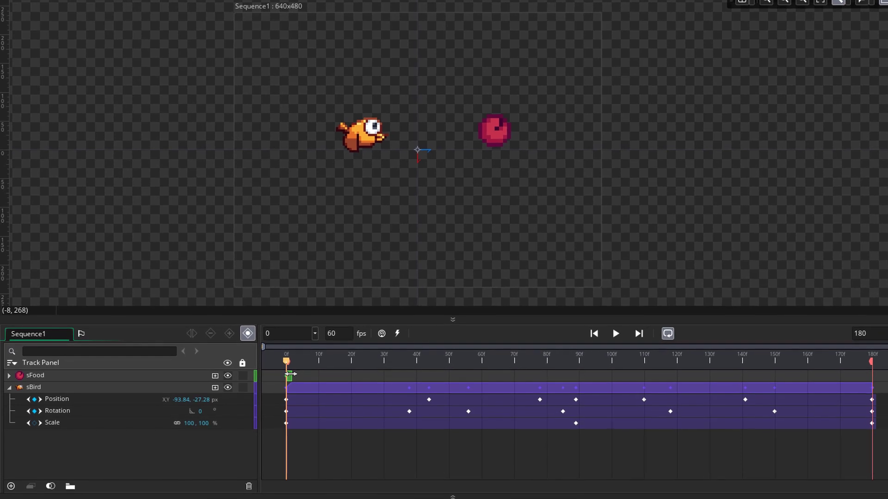
Select the sFood track and preview the sequence, rewinding to frame 0
{"action": "left_click", "coordinate": [167, 378]}
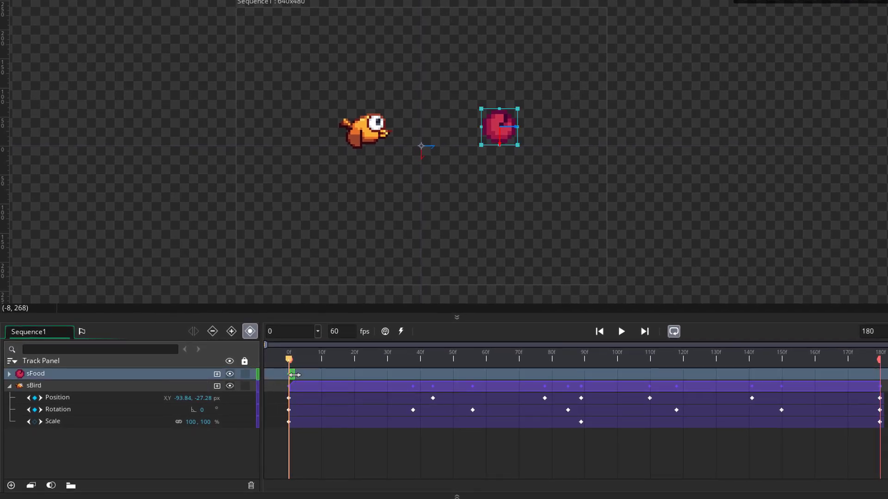
{"action": "left_click_drag", "start_coordinate": [292, 365], "coordinate": [878, 376]}
{"action": "key", "text": "space"}
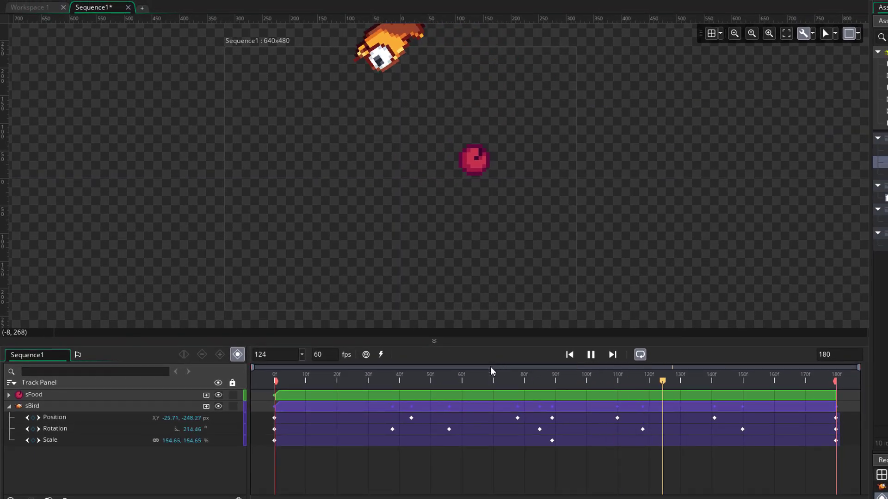
{"action": "key", "text": "space"}
{"action": "scroll", "coordinate": [476, 223], "scroll_direction": "down", "scroll_amount": 2}
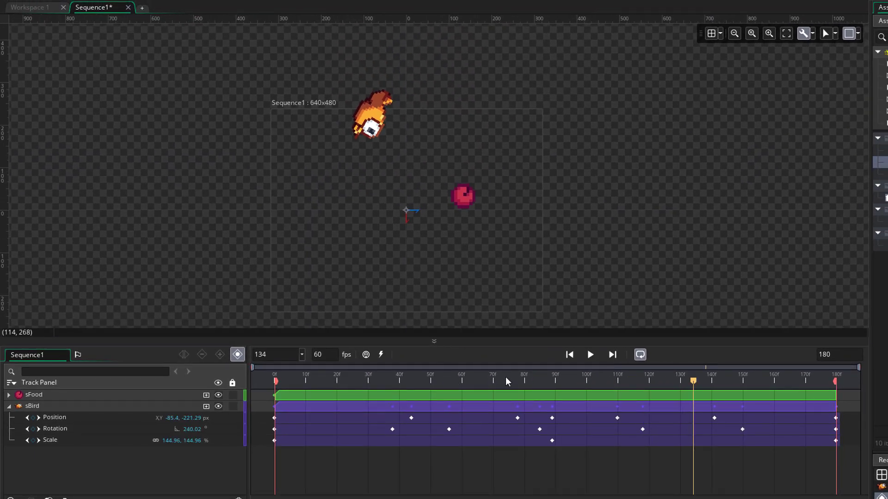
{"action": "left_click_drag", "start_coordinate": [627, 388], "coordinate": [266, 396]}
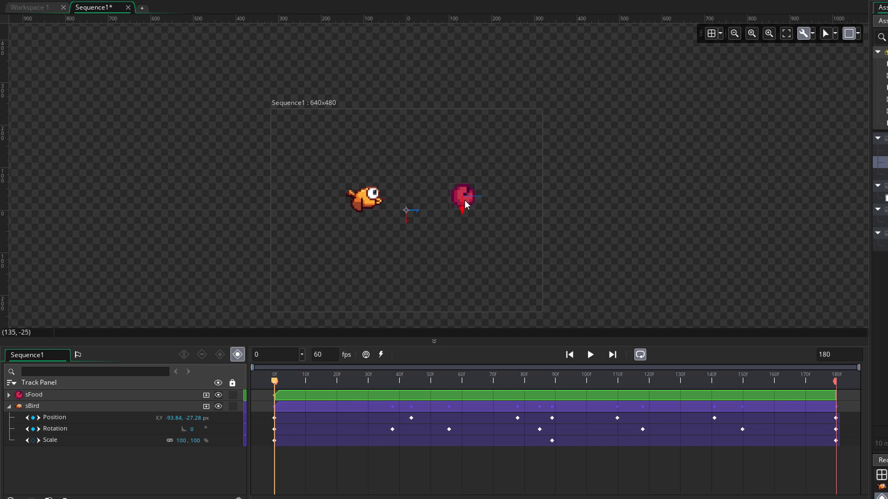
Reposition the food piece at frame 65 so the bird flies into it
{"action": "left_click_drag", "start_coordinate": [421, 385], "coordinate": [477, 384]}
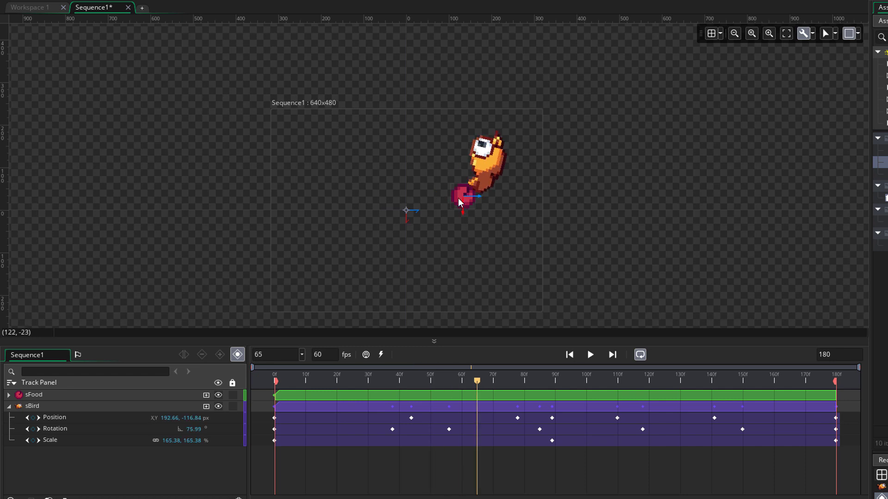
{"action": "left_click_drag", "start_coordinate": [460, 202], "coordinate": [571, 190]}
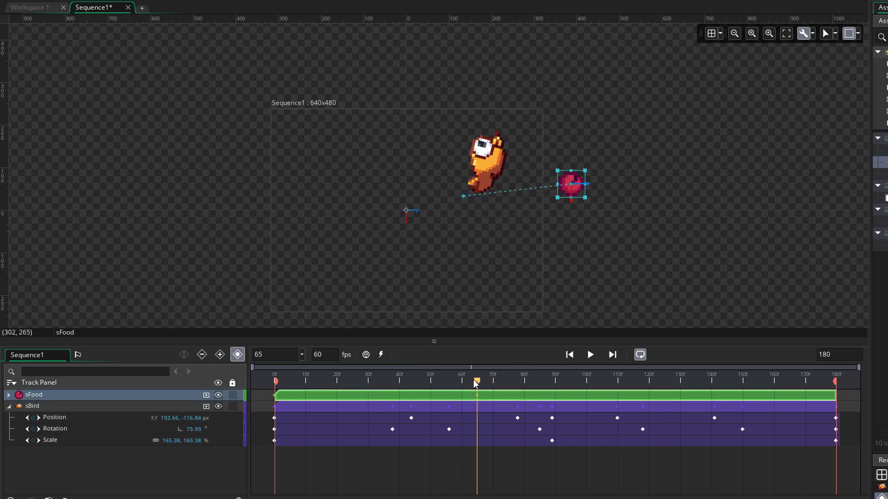
{"action": "left_click_drag", "start_coordinate": [474, 380], "coordinate": [260, 391]}
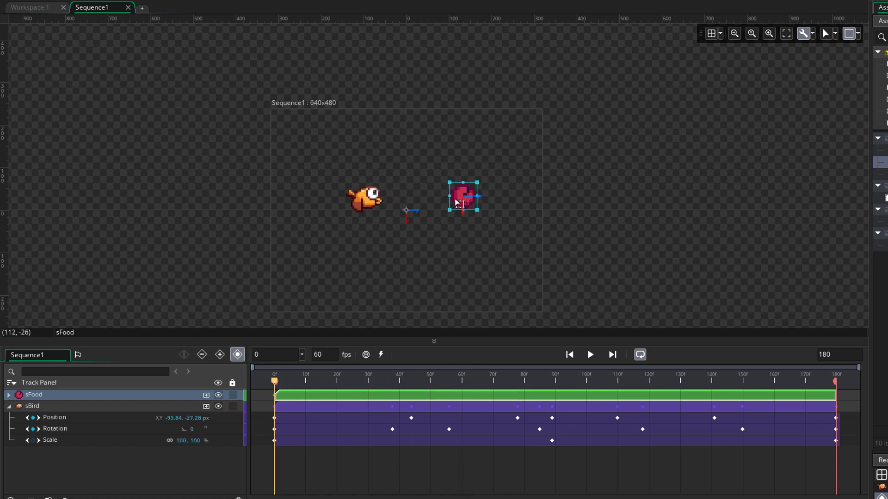
{"action": "left_click_drag", "start_coordinate": [460, 204], "coordinate": [454, 116]}
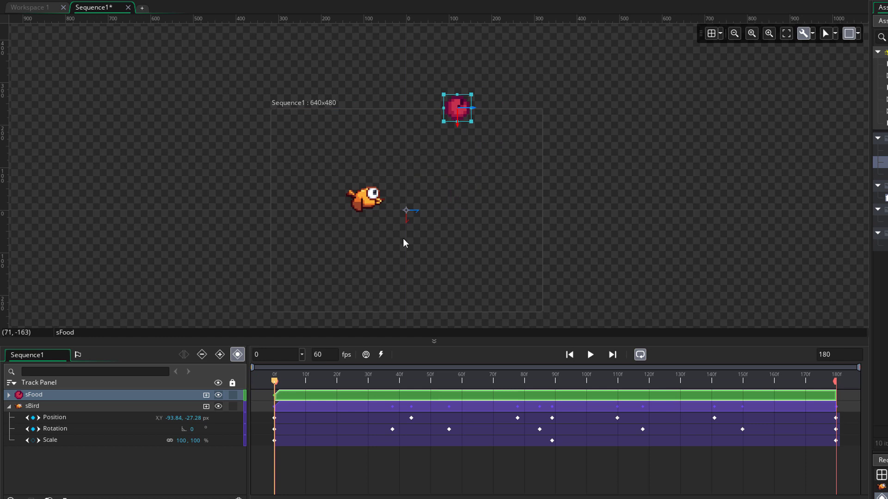
{"action": "left_click_drag", "start_coordinate": [275, 391], "coordinate": [529, 379]}
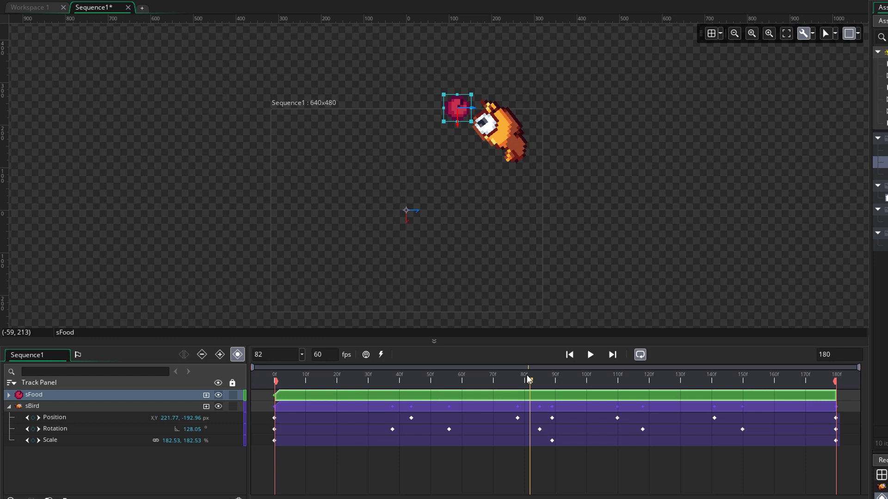
{"action": "left_click_drag", "start_coordinate": [529, 379], "coordinate": [497, 391]}
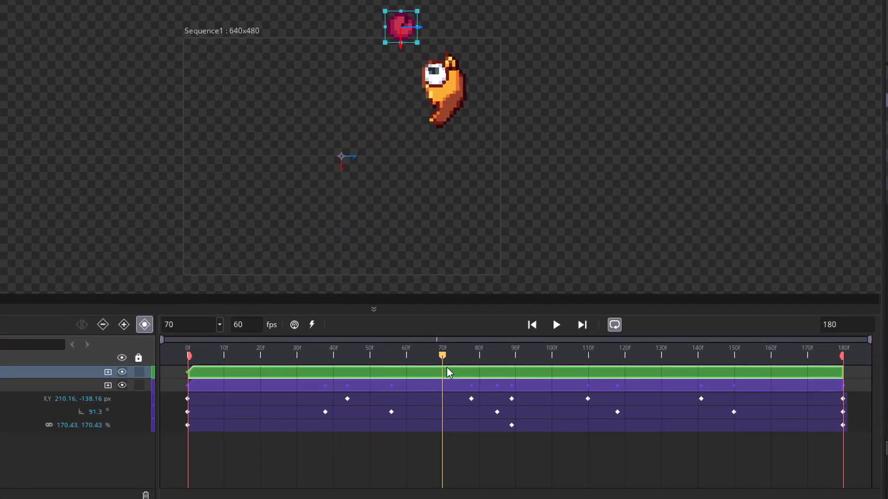
{"action": "left_click_drag", "start_coordinate": [446, 367], "coordinate": [520, 365]}
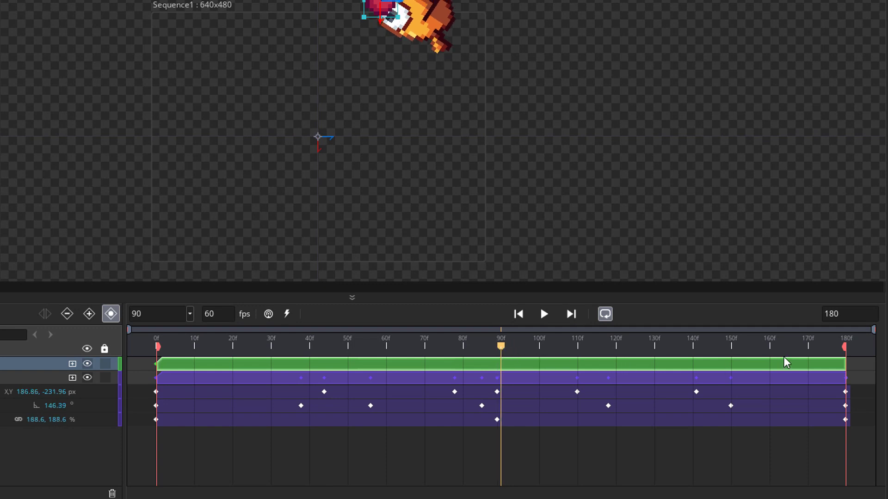
Shorten the sFood track to end at frame 90, preview it, and collapse the sBird track
{"action": "left_click_drag", "start_coordinate": [843, 364], "coordinate": [500, 364]}
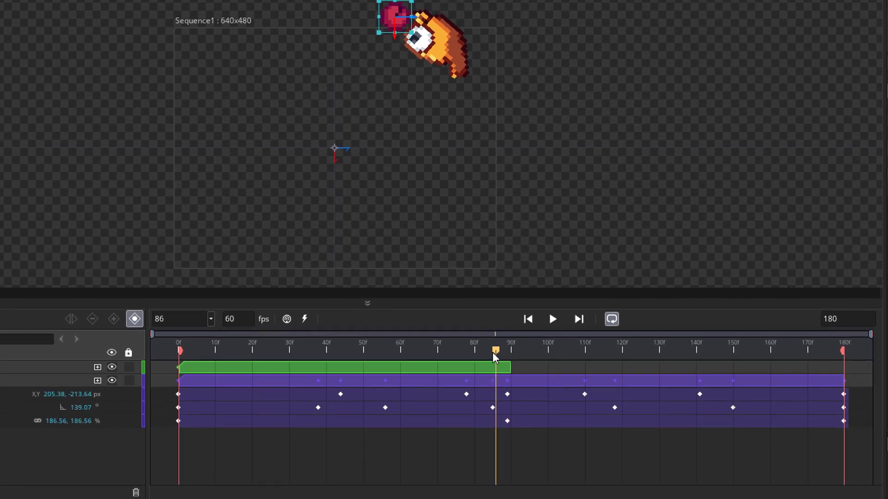
{"action": "left_click", "coordinate": [505, 345]}
{"action": "key", "text": "space"}
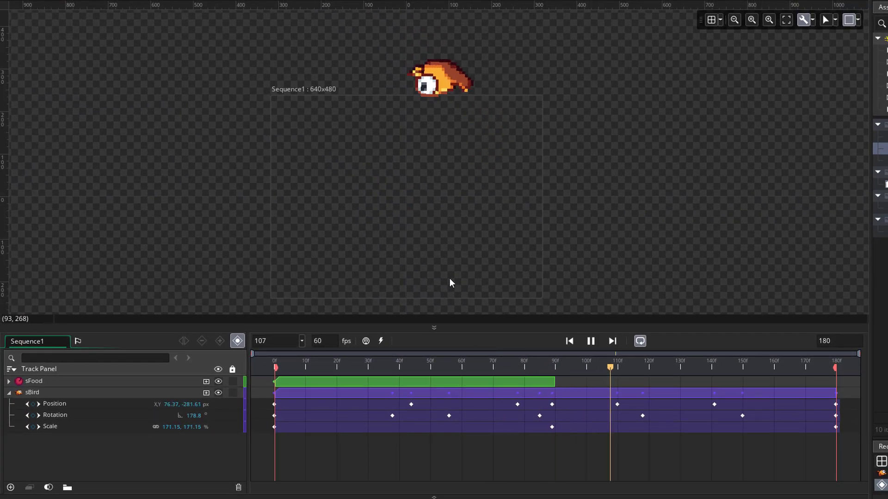
{"action": "key", "text": "space"}
{"action": "key", "text": "space"}
{"action": "left_click", "coordinate": [404, 368]}
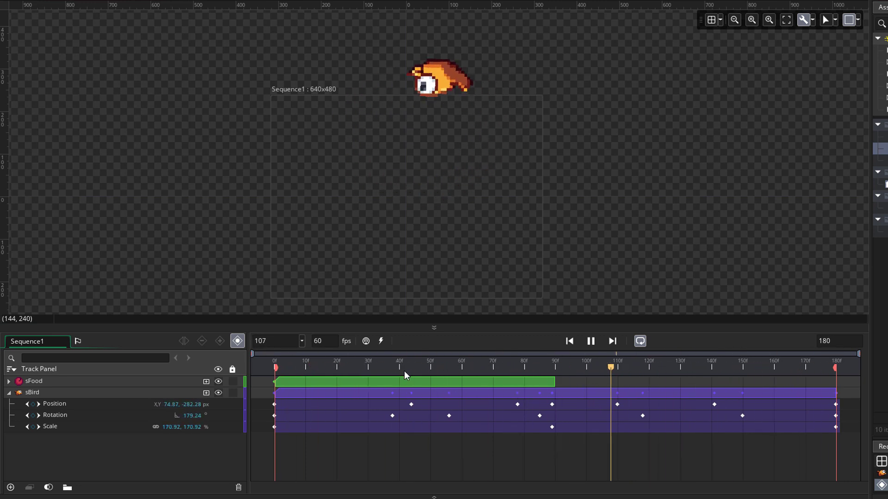
{"action": "key", "text": "space"}
{"action": "left_click", "coordinate": [9, 394]}
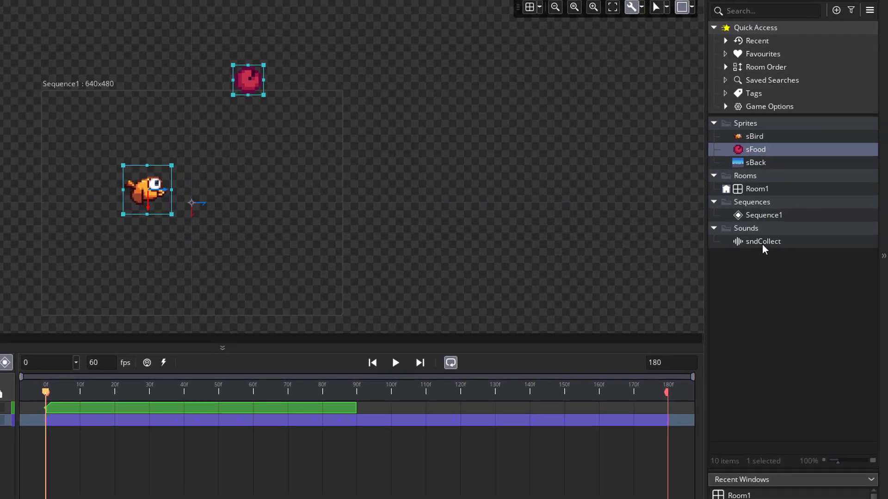
Add sndCollect to the Track Panel as a sound track and preview the sequence from the start
{"action": "left_click_drag", "start_coordinate": [763, 243], "coordinate": [102, 434]}
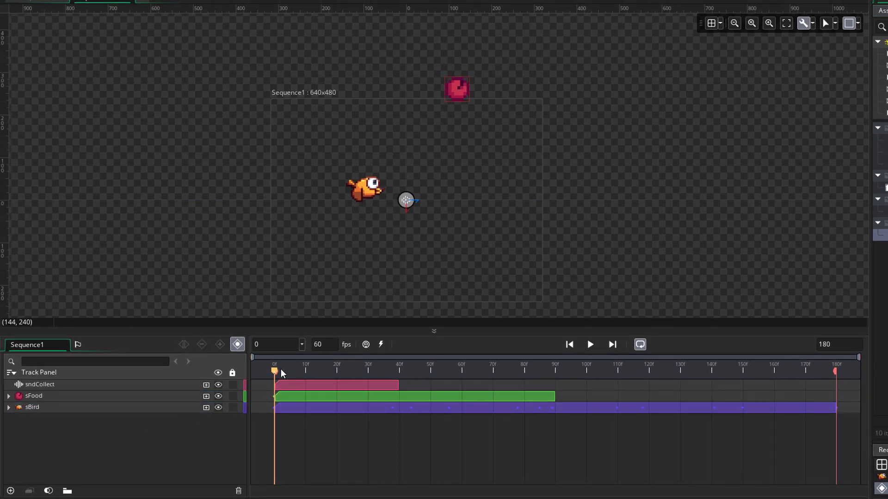
{"action": "mouse_move", "coordinate": [282, 372]}
{"action": "left_mouse_down"}
{"action": "mouse_move", "coordinate": [392, 383]}
{"action": "mouse_move", "coordinate": [371, 373]}
{"action": "mouse_move", "coordinate": [274, 376]}
{"action": "left_mouse_up"}
{"action": "key", "text": "space"}
{"action": "key", "text": "space"}
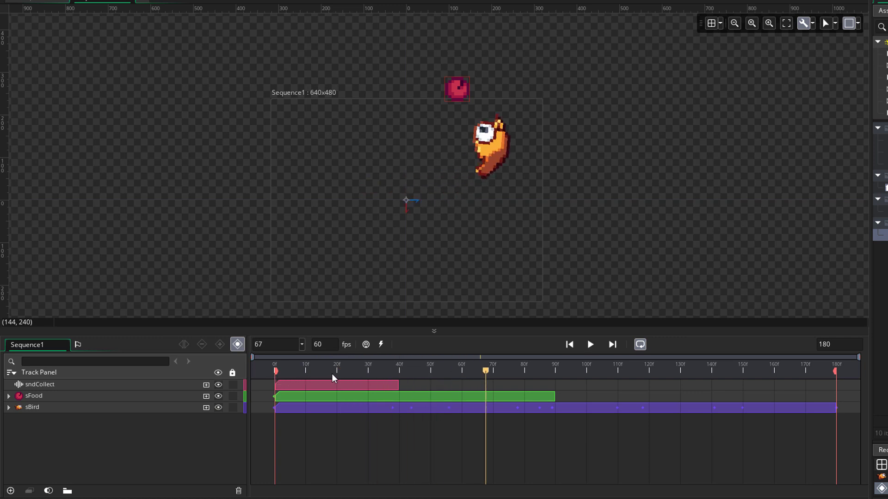
{"action": "left_click_drag", "start_coordinate": [332, 374], "coordinate": [563, 386]}
{"action": "key", "text": "space"}
{"action": "left_click", "coordinate": [287, 374]}
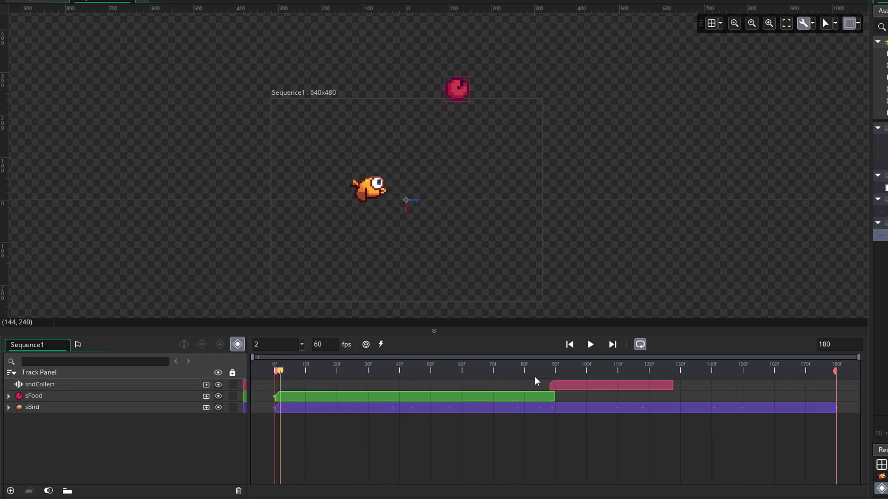
Play from about frame 83 to frame 92 to hear the sndCollect sound
{"action": "left_click", "coordinate": [534, 377]}
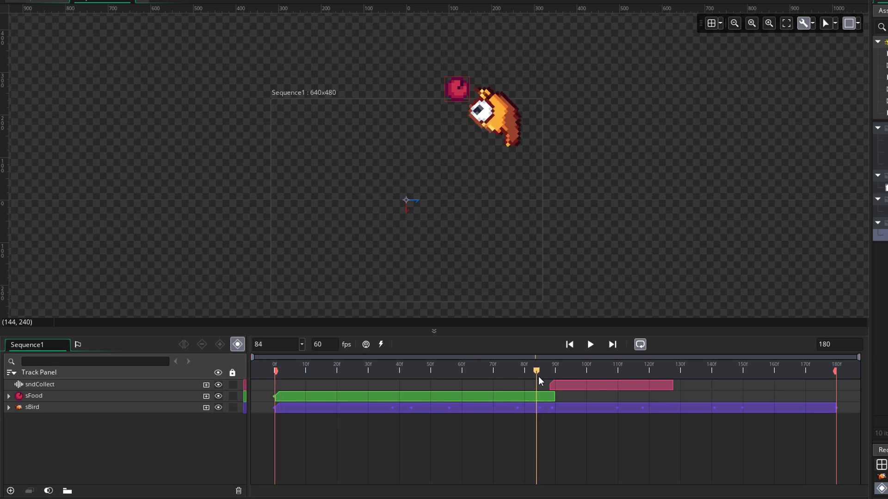
{"action": "key", "text": "space"}
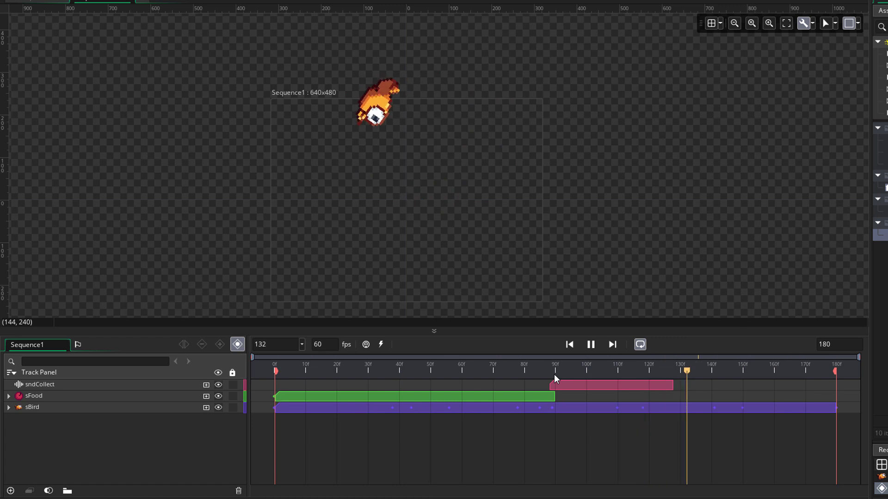
{"action": "left_click", "coordinate": [554, 373]}
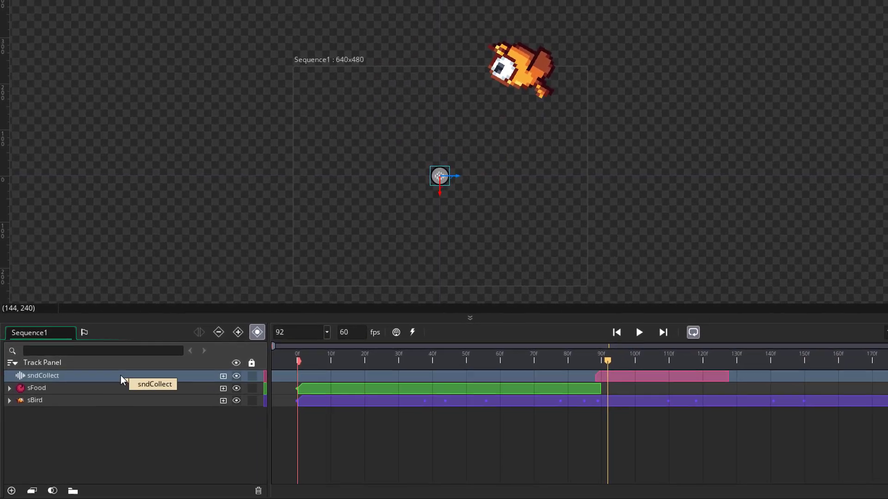
Add a Volume parameter track to sndCollect keyed at 50% at frame 88 and preview it
{"action": "left_click", "coordinate": [254, 362]}
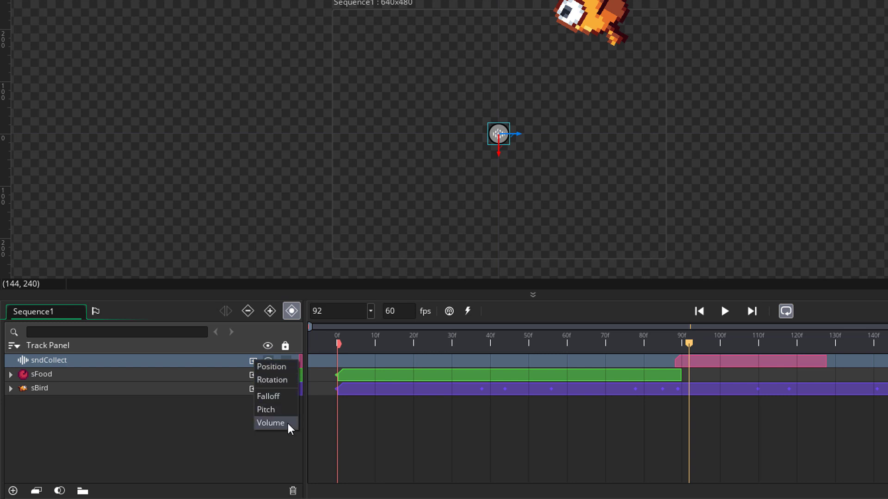
{"action": "left_click", "coordinate": [270, 423]}
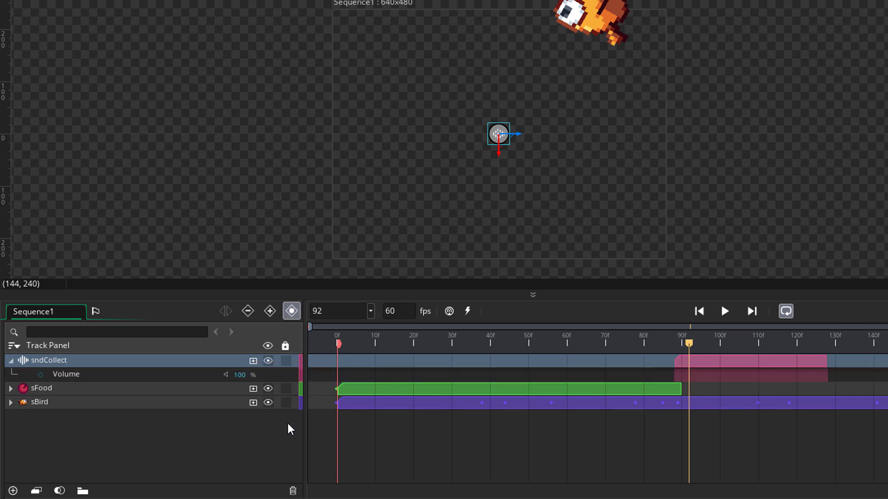
{"action": "key", "text": "Left"}
{"action": "key", "text": "Left"}
{"action": "key", "text": "Left"}
{"action": "key", "text": "Left"}
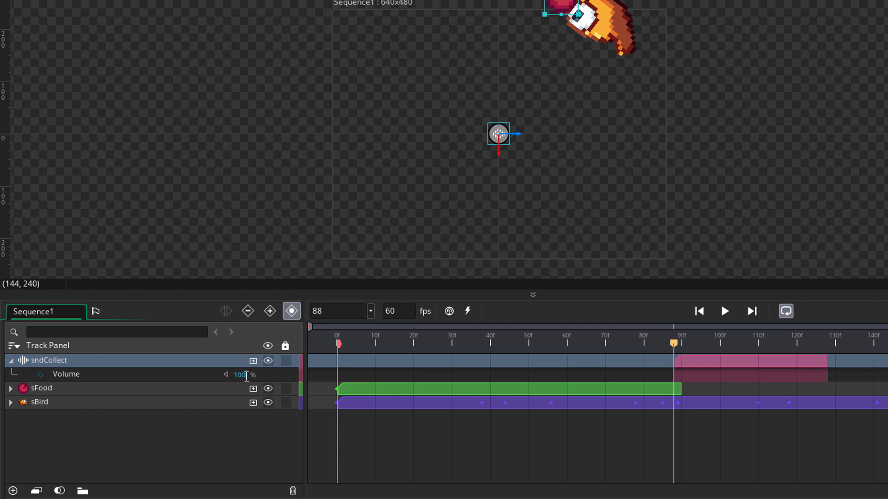
{"action": "key", "text": "BackSpace"}
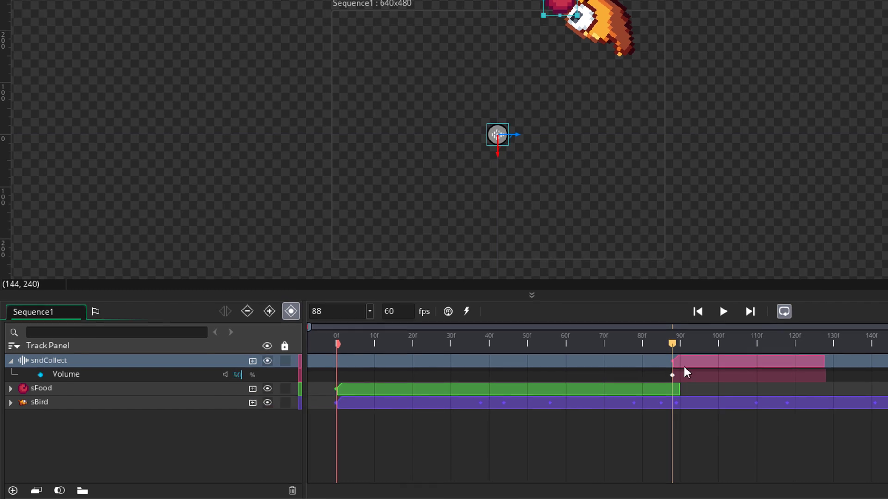
{"action": "key", "text": "space"}
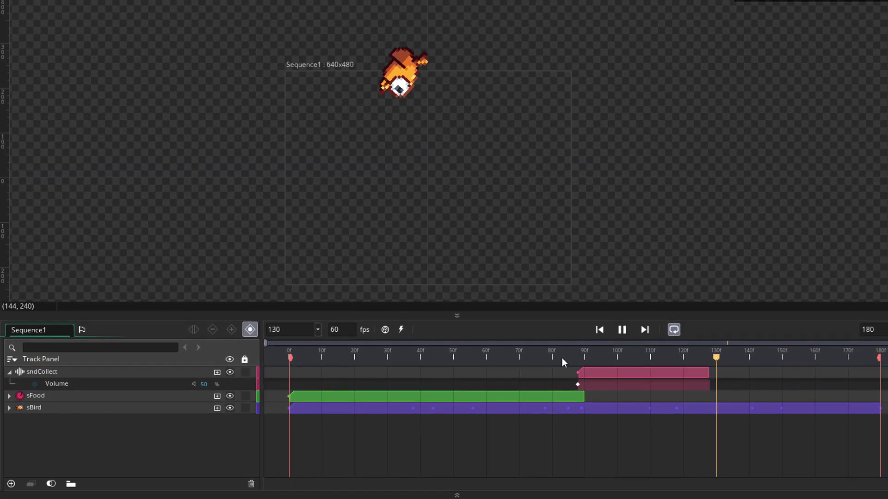
{"action": "key", "text": "space"}
{"action": "left_click", "coordinate": [221, 371]}
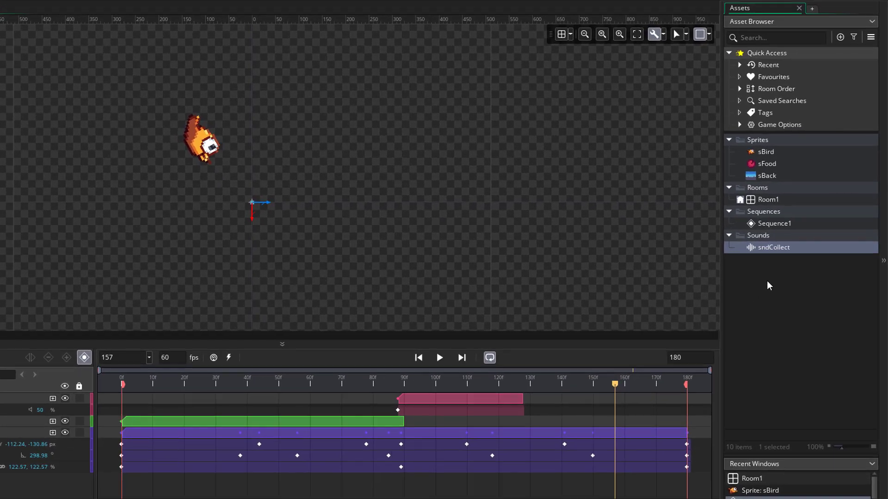
Create an asset group named 'Objects' in the Asset Browser
{"action": "left_click", "coordinate": [767, 271]}
{"action": "right_click", "coordinate": [703, 276]}
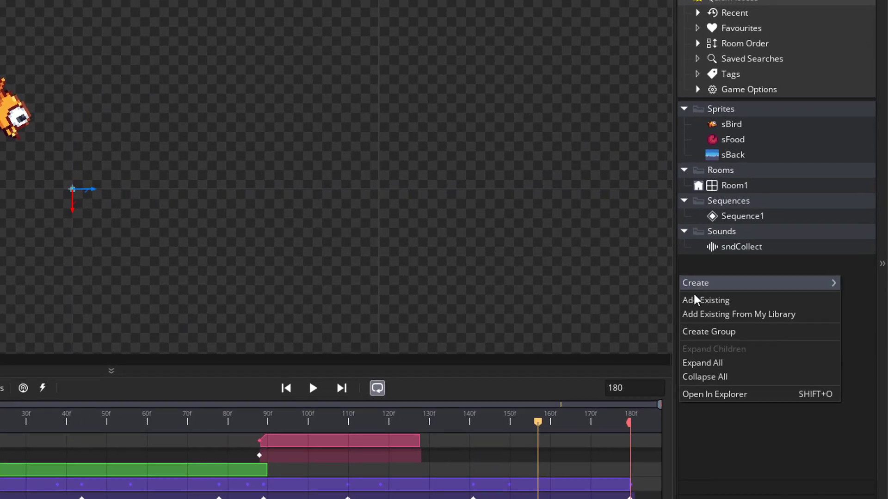
{"action": "left_click", "coordinate": [733, 324]}
{"action": "type", "text": "Objects"}
{"action": "key", "text": "Return"}
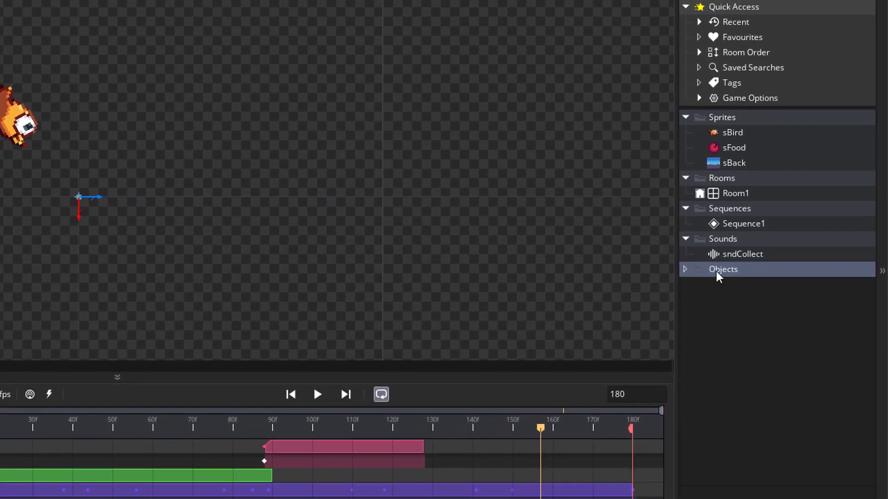
Create an object named oManager inside the Objects group
{"action": "left_click", "coordinate": [830, 33]}
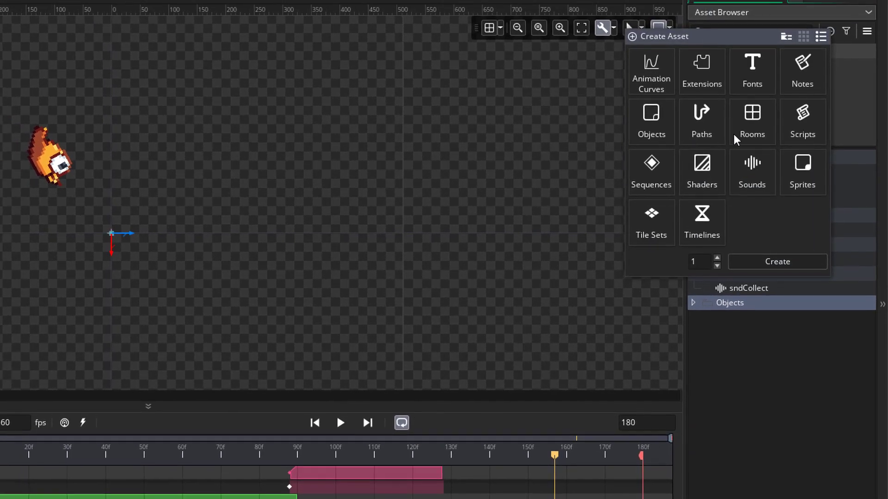
{"action": "double_click", "coordinate": [664, 132]}
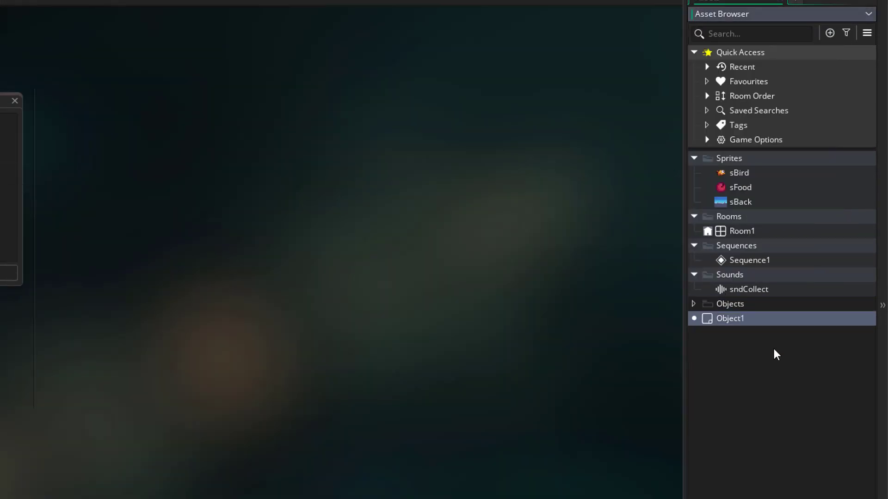
{"action": "type", "text": "oManager"}
{"action": "key", "text": "Return"}
{"action": "left_click_drag", "start_coordinate": [736, 321], "coordinate": [731, 310]}
Place an oManager instance at Room1's top-left and close the Room1 editor
{"action": "double_click", "coordinate": [743, 231]}
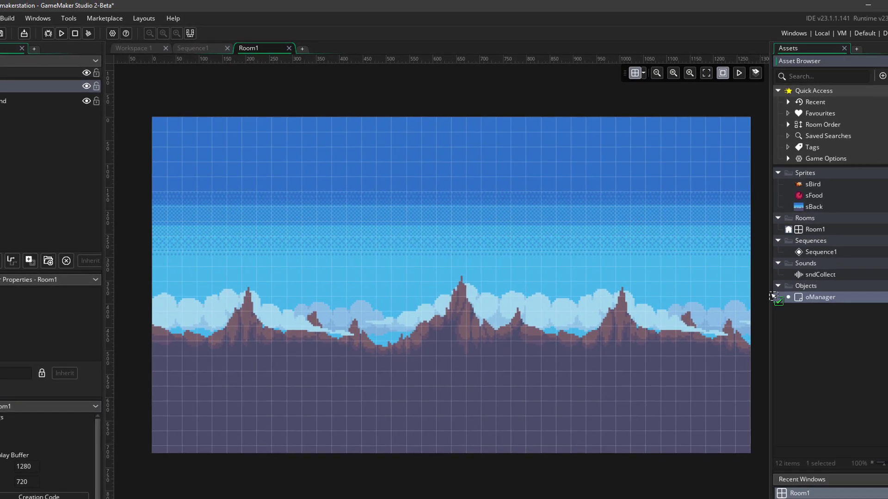
{"action": "left_click_drag", "start_coordinate": [773, 296], "coordinate": [163, 130]}
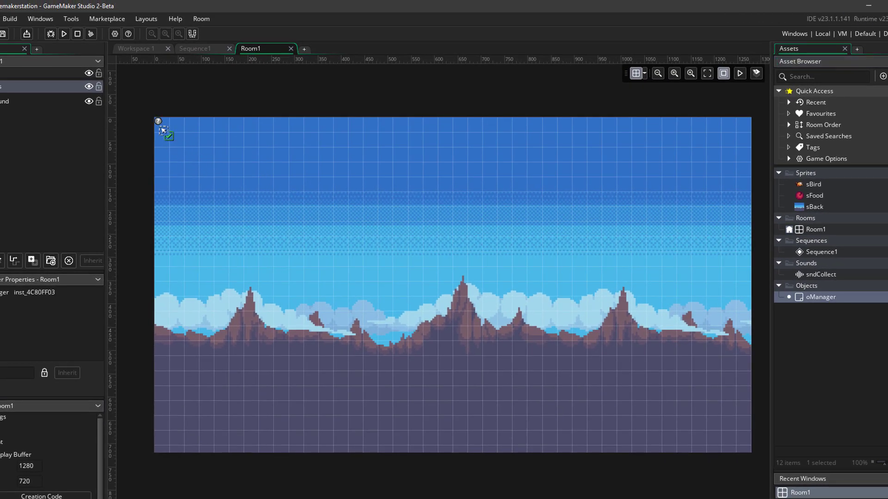
{"action": "middle_click", "coordinate": [268, 49]}
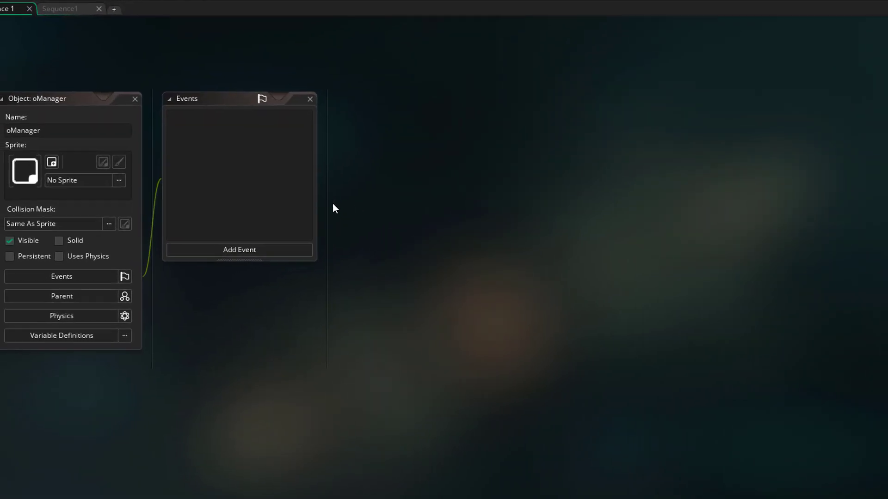
Add a Key Press - Space event to oManager
{"action": "right_click", "coordinate": [224, 174]}
{"action": "left_click", "coordinate": [247, 183]}
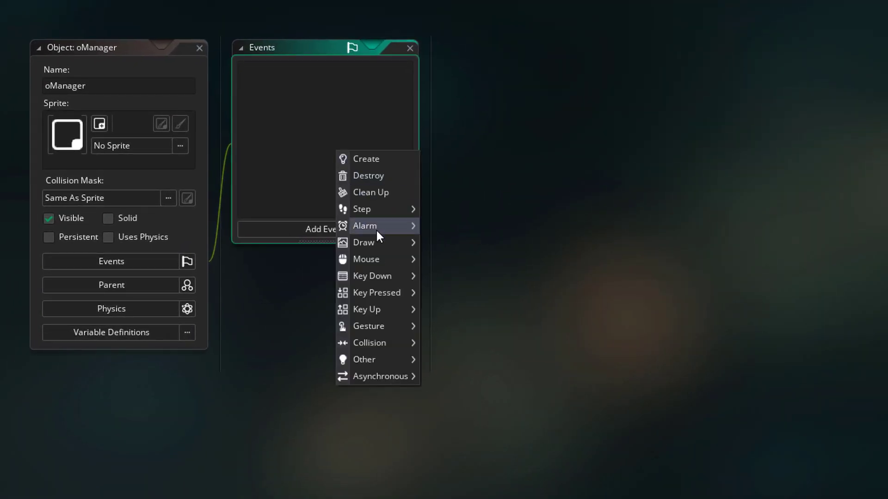
{"action": "mouse_move", "coordinate": [391, 291]}
{"action": "left_click", "coordinate": [440, 392]}
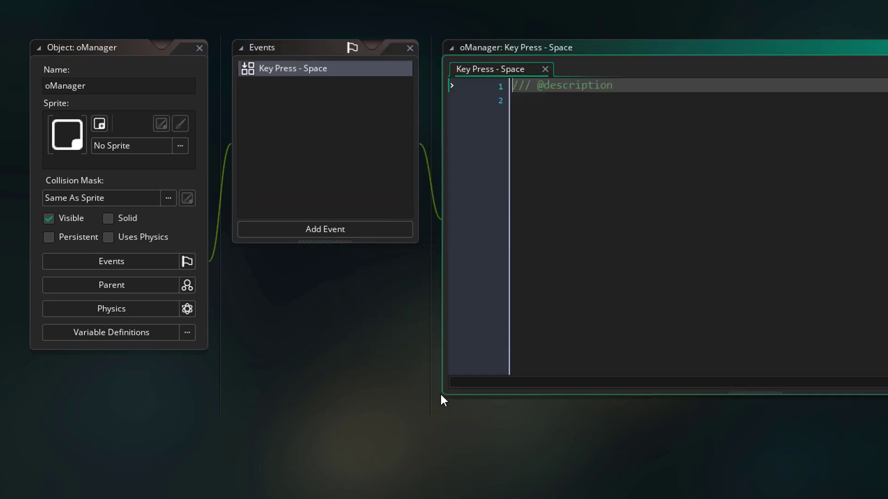
Declare var _sequence = Sequence1; and var _layerName = "Instances"; in the event code
{"action": "left_click", "coordinate": [549, 113]}
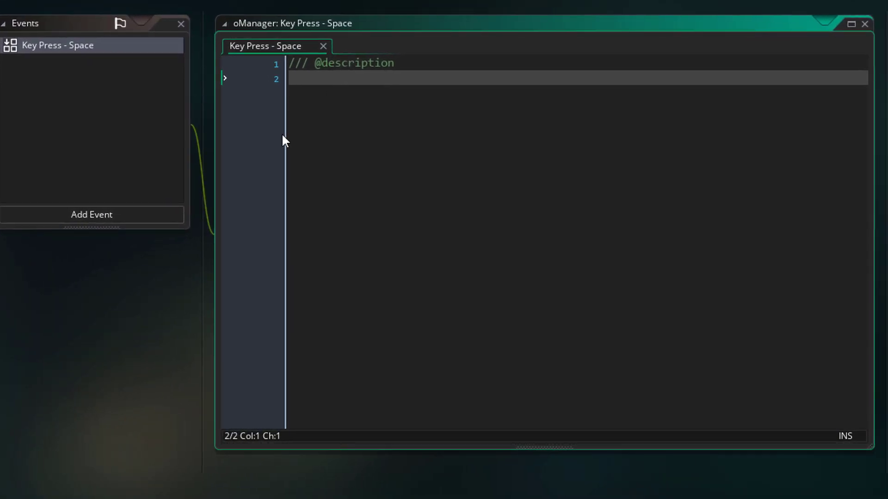
{"action": "type", "text": "var _sequence = "}
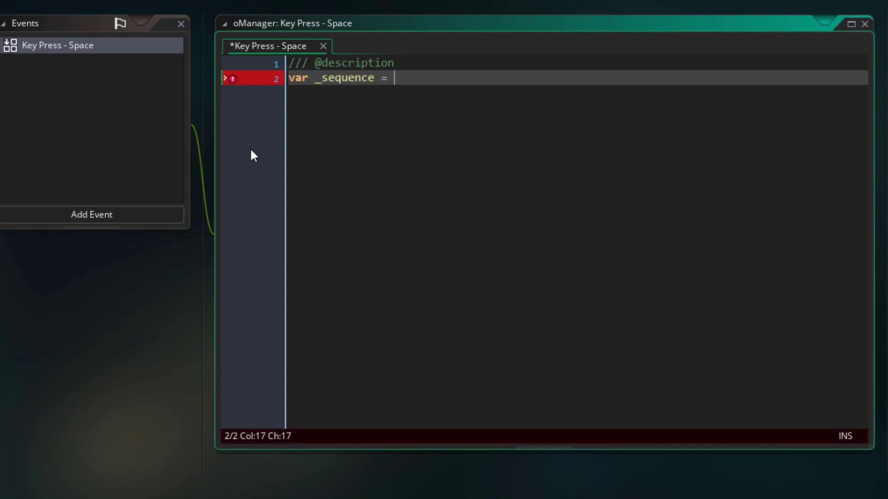
{"action": "type", "text": "Sequence1;"}
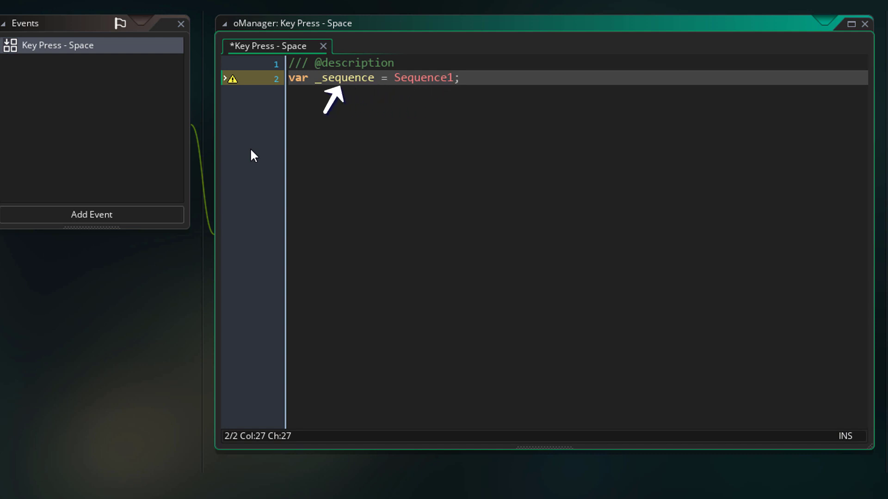
{"action": "key", "text": "Return"}
{"action": "type", "text": "var "}
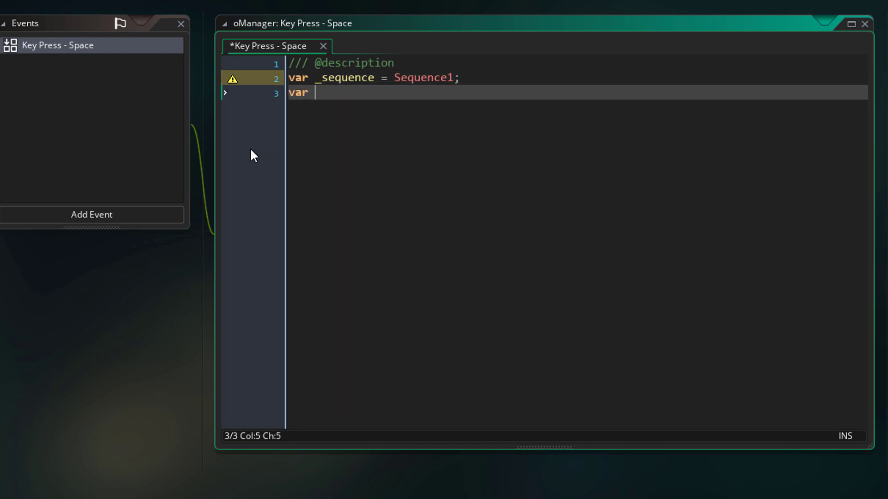
{"action": "type", "text": "_layerName ="}
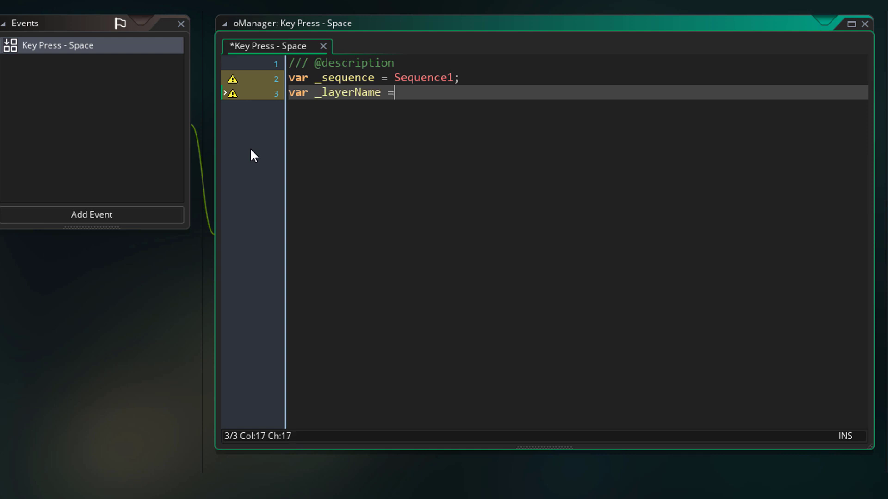
{"action": "type", "text": " \"Instances\";"}
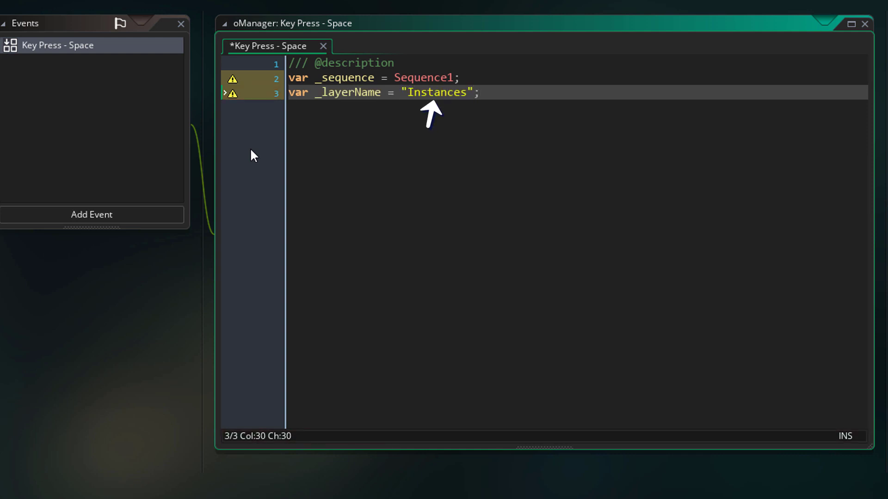
Write layer_sequence_create(_layerName, 0, 0, _sequence); and run the game to test it
{"action": "key", "text": "Return"}
{"action": "key", "text": "Return"}
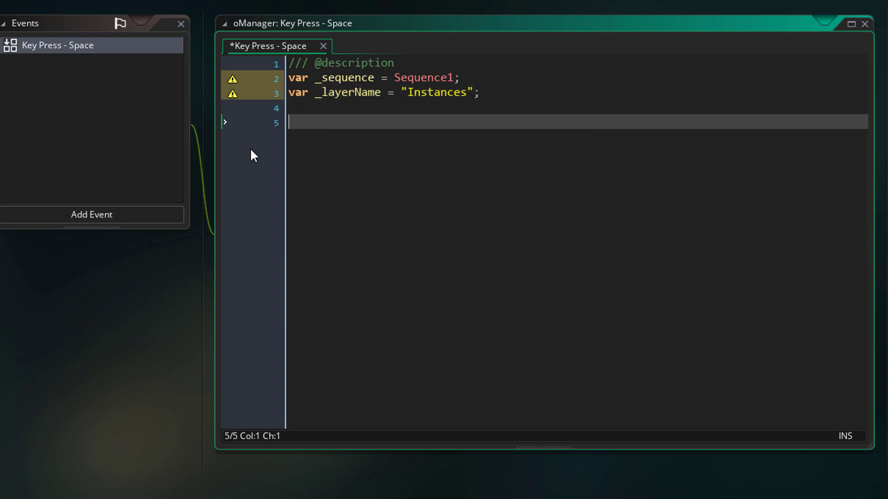
{"action": "type", "text": "layer_sequence_create("}
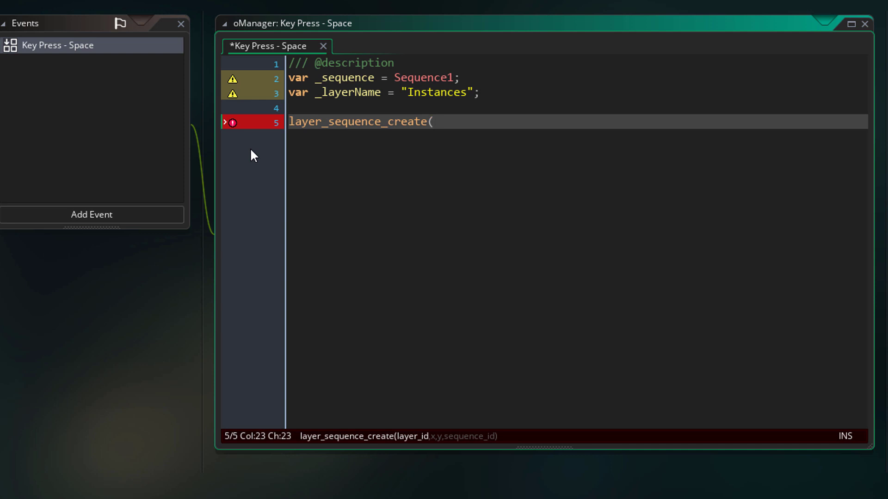
{"action": "key", "text": "Return"}
{"action": "key", "text": "Return"}
{"action": "type", "text": "sequence_crea"}
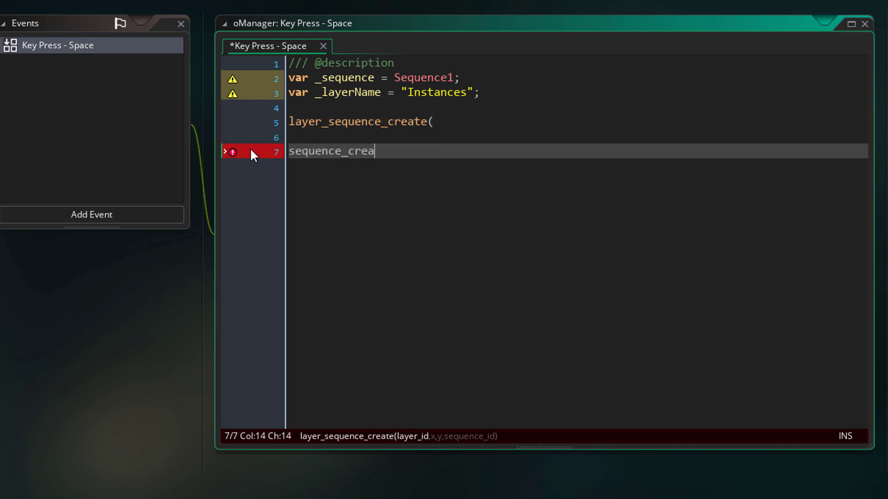
{"action": "type", "text": "te("}
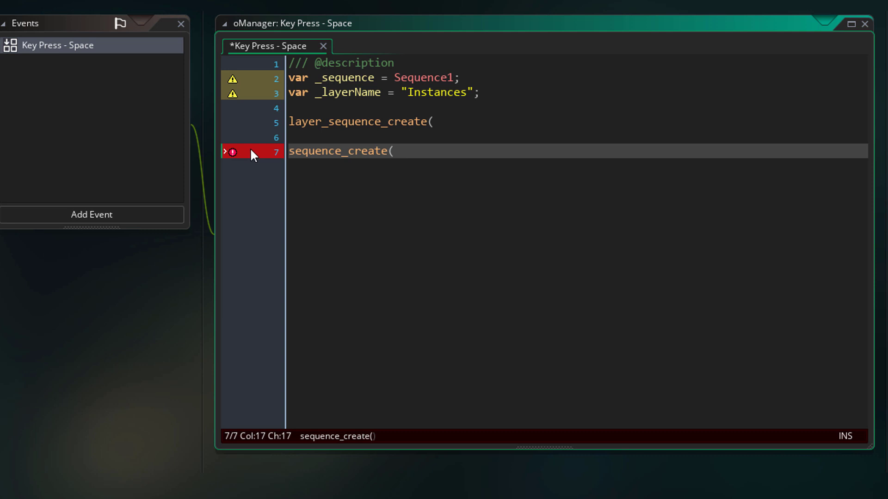
{"action": "key", "text": "shift+Home"}
{"action": "key", "text": "BackSpace"}
{"action": "key", "text": "BackSpace"}
{"action": "key", "text": "BackSpace"}
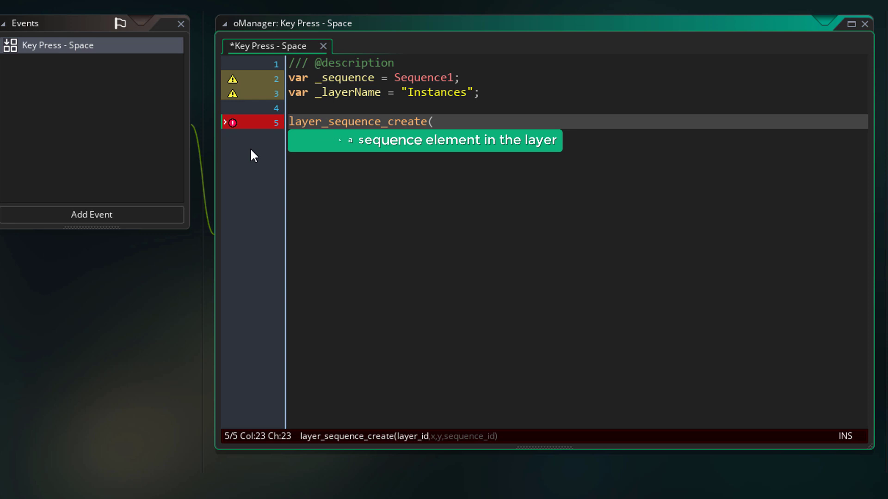
{"action": "type", "text": "_"}
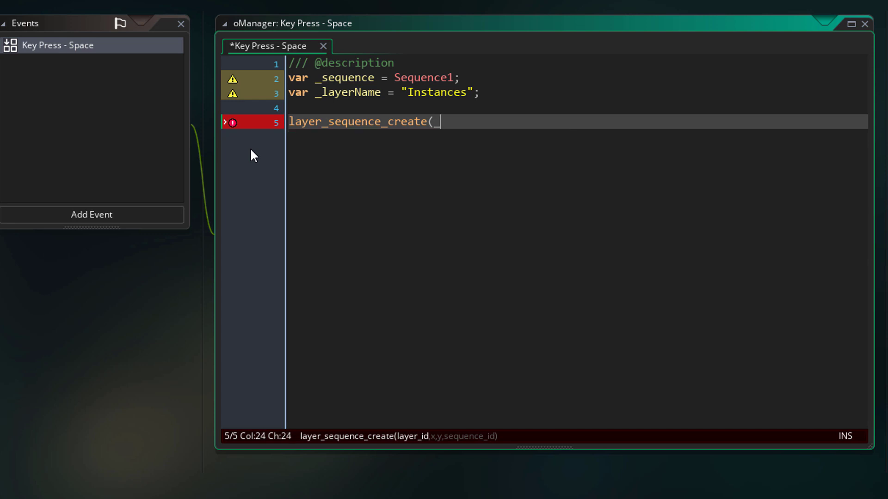
{"action": "type", "text": "layerName,"}
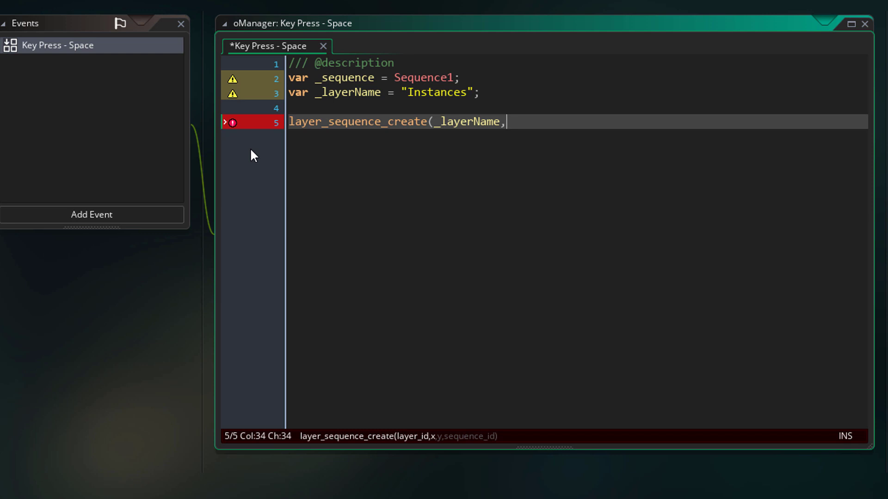
{"action": "type", "text": " 0, 0,"}
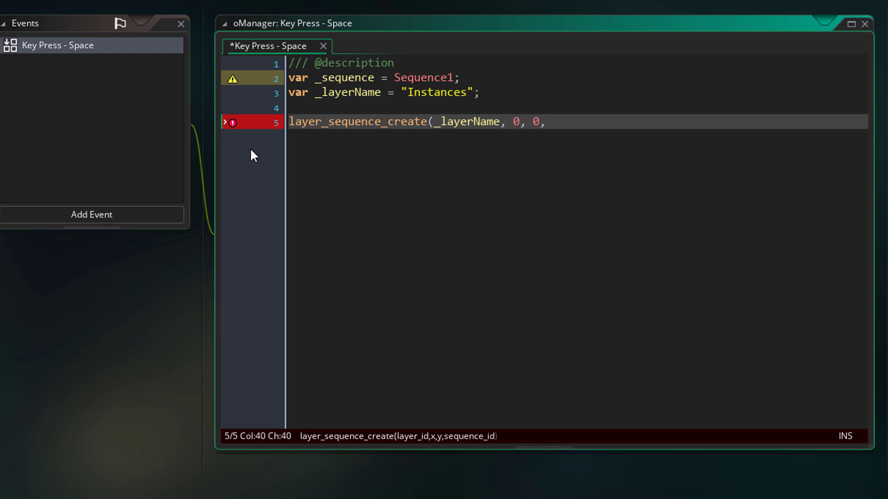
{"action": "type", "text": " _sequence);"}
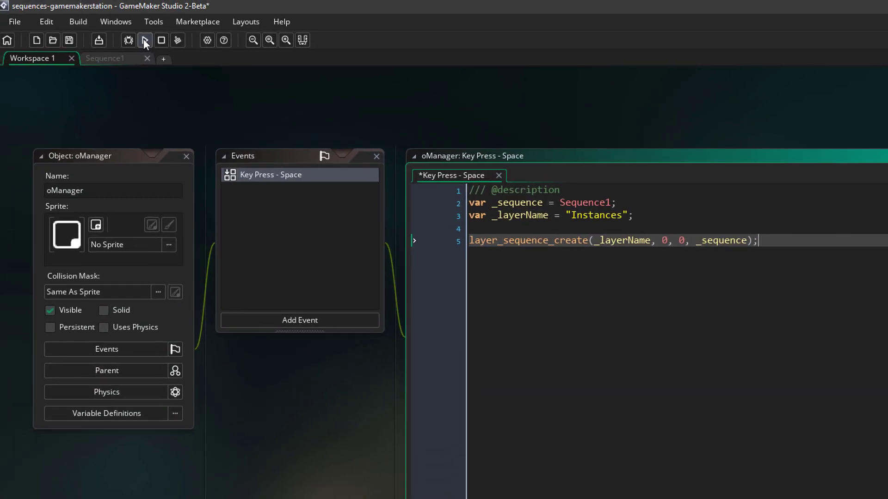
{"action": "left_click", "coordinate": [143, 40]}
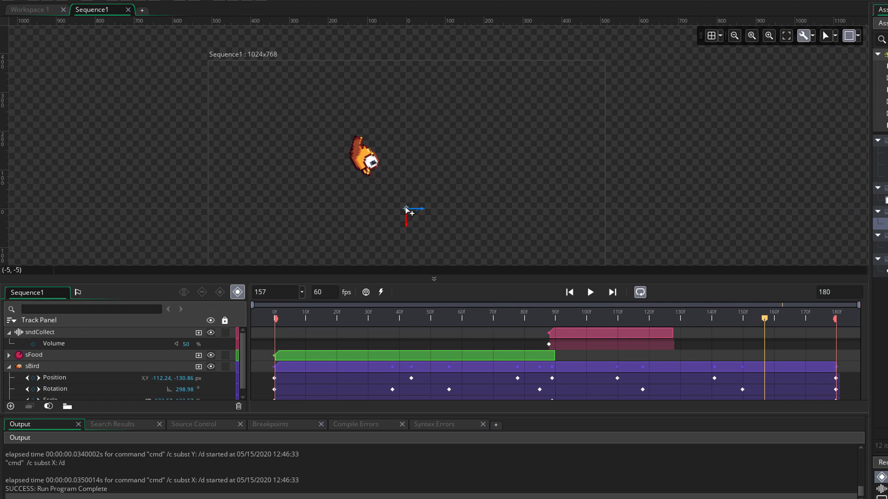
Move Sequence1's origin point up and left, then scrub the playhead to frame 179
{"action": "scroll", "coordinate": [406, 210], "scroll_direction": "up", "scroll_amount": 5}
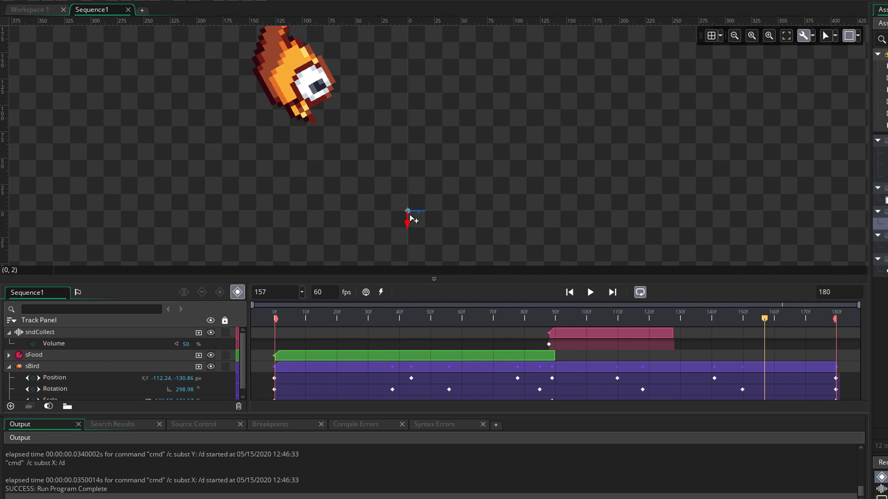
{"action": "left_click_drag", "start_coordinate": [409, 213], "coordinate": [311, 56]}
{"action": "scroll", "coordinate": [467, 214], "scroll_direction": "down", "scroll_amount": 2}
{"action": "scroll", "coordinate": [472, 216], "scroll_direction": "down", "scroll_amount": 3}
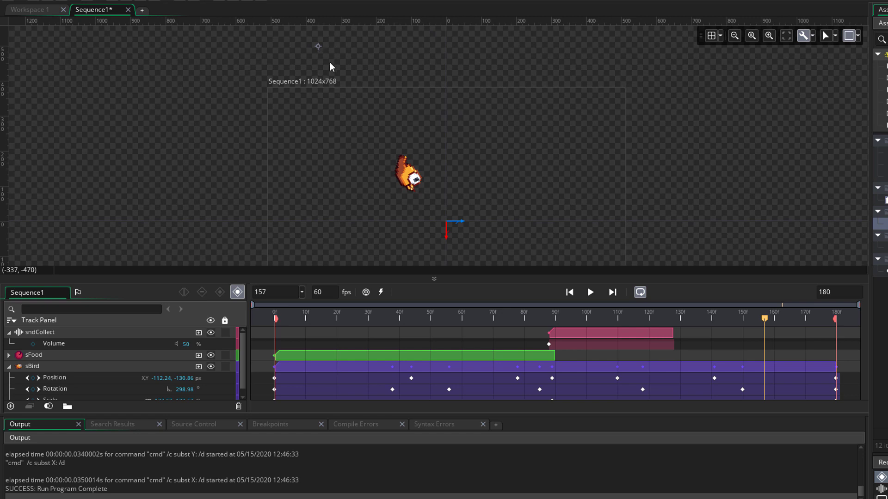
{"action": "scroll", "coordinate": [342, 92], "scroll_direction": "down", "scroll_amount": 1}
{"action": "left_click_drag", "start_coordinate": [311, 317], "coordinate": [835, 320]}
{"action": "left_click", "coordinate": [125, 1]}
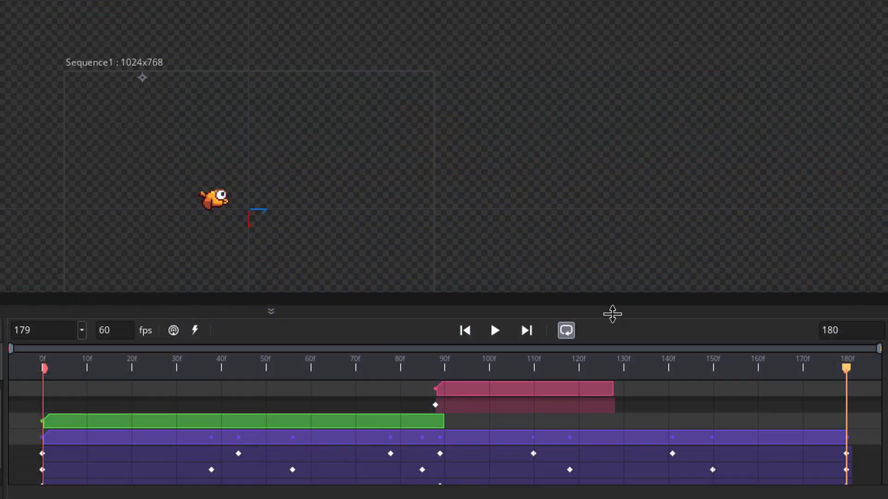
Preview the bird animation in ping-pong mode, then set playback back to looping
{"action": "left_click", "coordinate": [565, 332]}
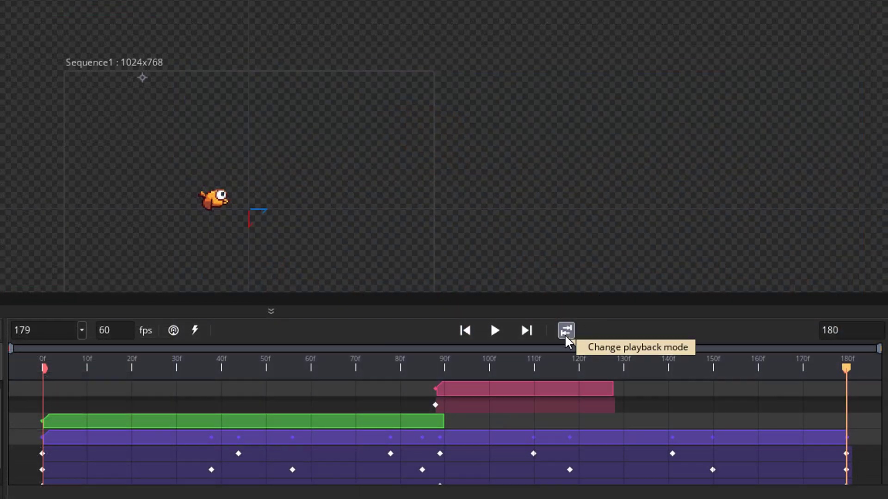
{"action": "left_click", "coordinate": [494, 330]}
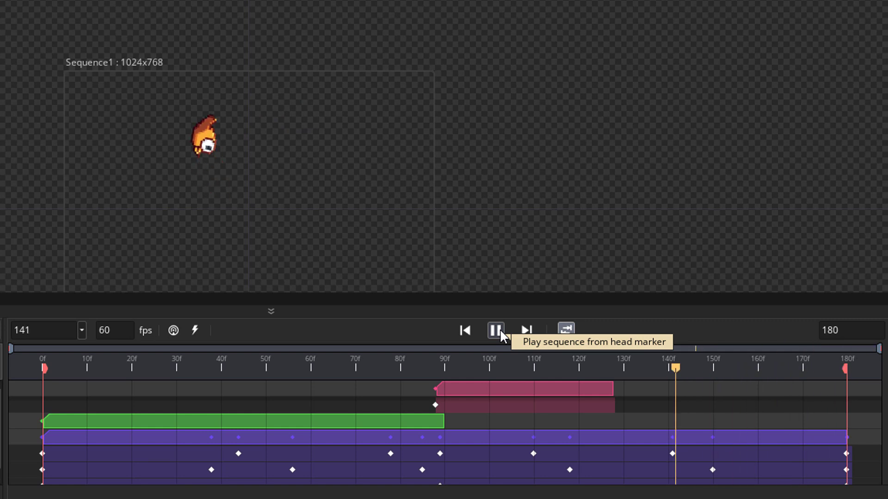
{"action": "left_click", "coordinate": [501, 329]}
{"action": "left_click", "coordinate": [564, 330]}
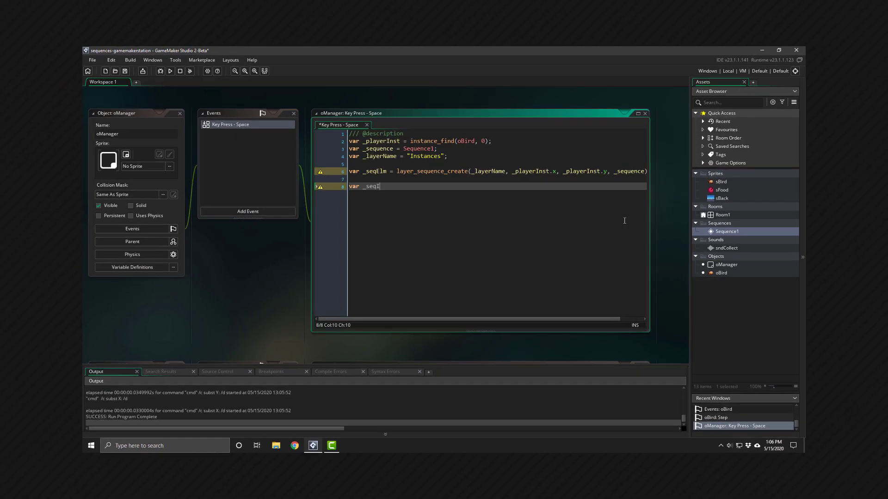
Store layer_sequence_get_instance(_seqElm) in _seqInst and begin a sequence_instance_override_object call
{"action": "type", "text": "Inst = layer_sequence_get_instance(_seqElm);"}
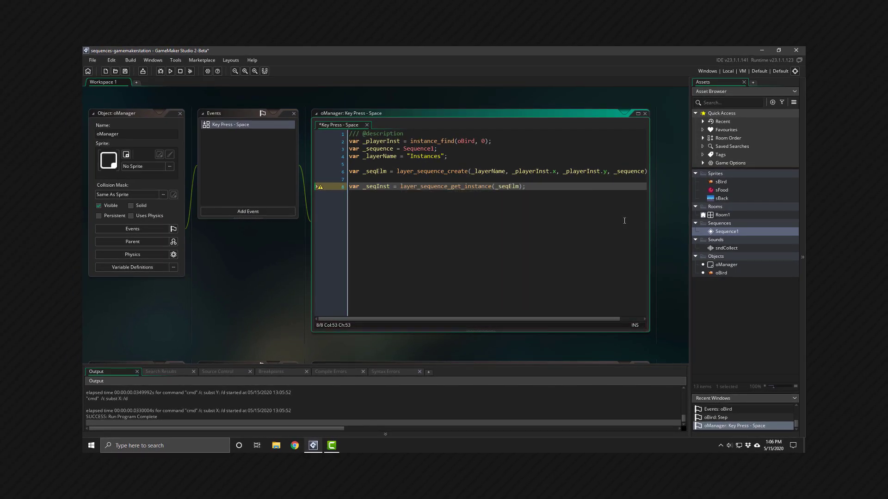
{"action": "key", "text": "Return"}
{"action": "key", "text": "Return"}
{"action": "type", "text": "sequence_instance_override_object(_seqInst"}
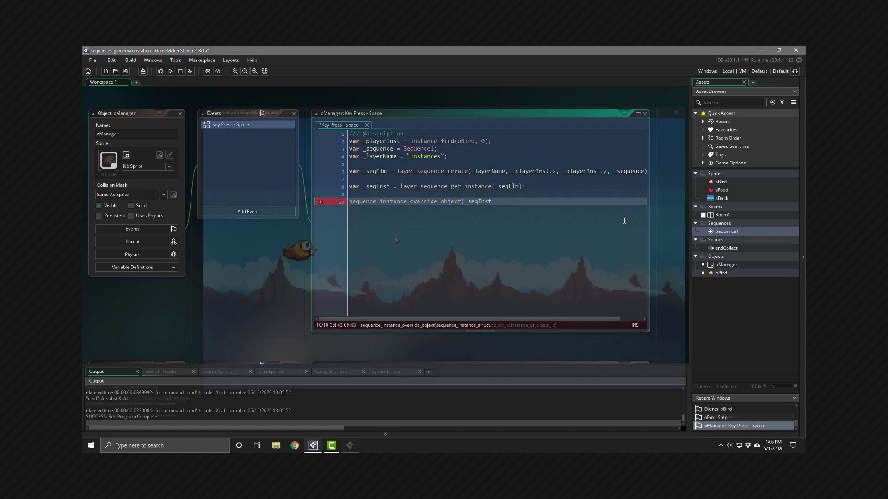